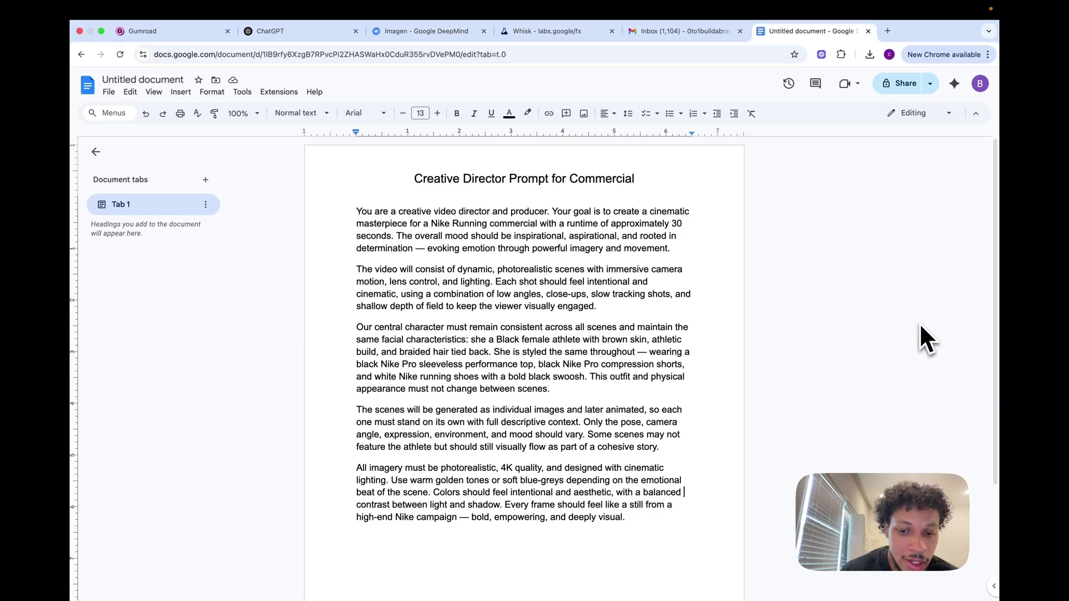
# Switch to ChatGPT and submit the creative director prompt for the 30-second Nike Running commercial
pyautogui.press('super+2')
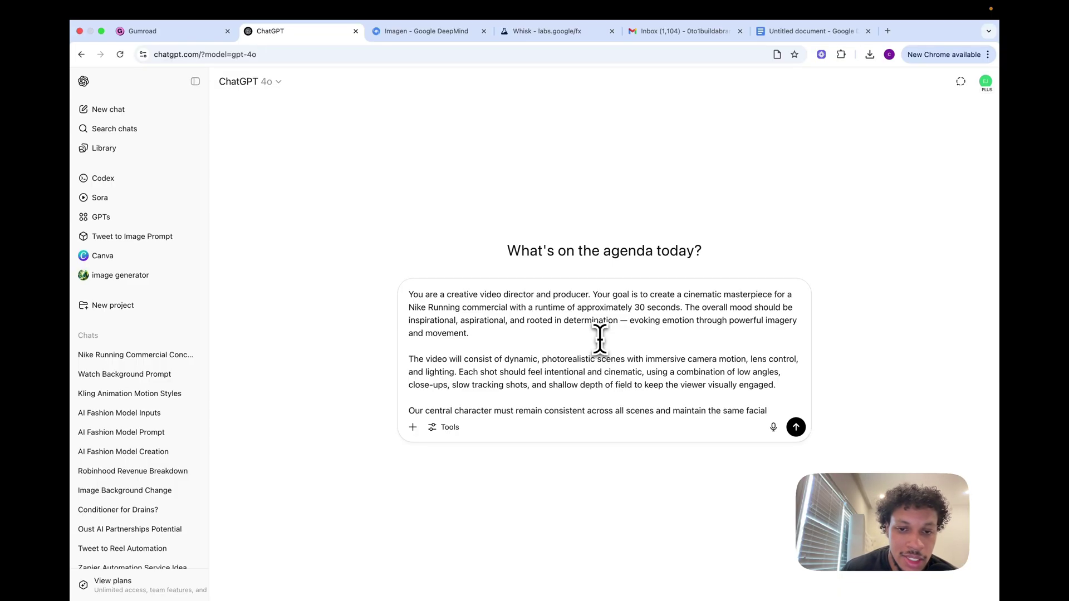
pyautogui.click(796, 427)
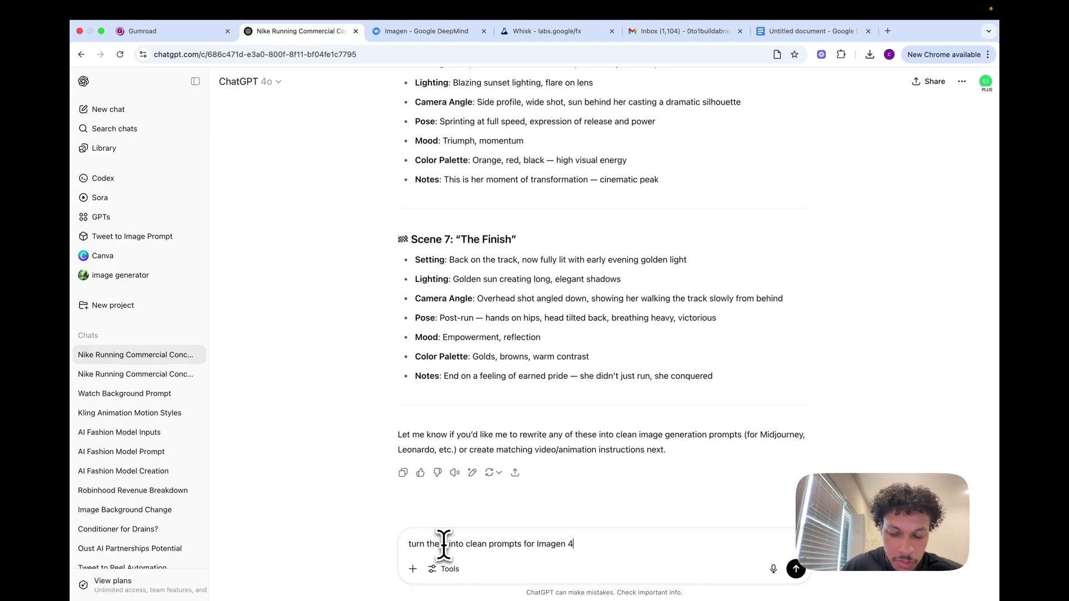
# Send the request "turn them into clean prompts for Imagen 4" and read through the generated scene prompts
pyautogui.press('Return')
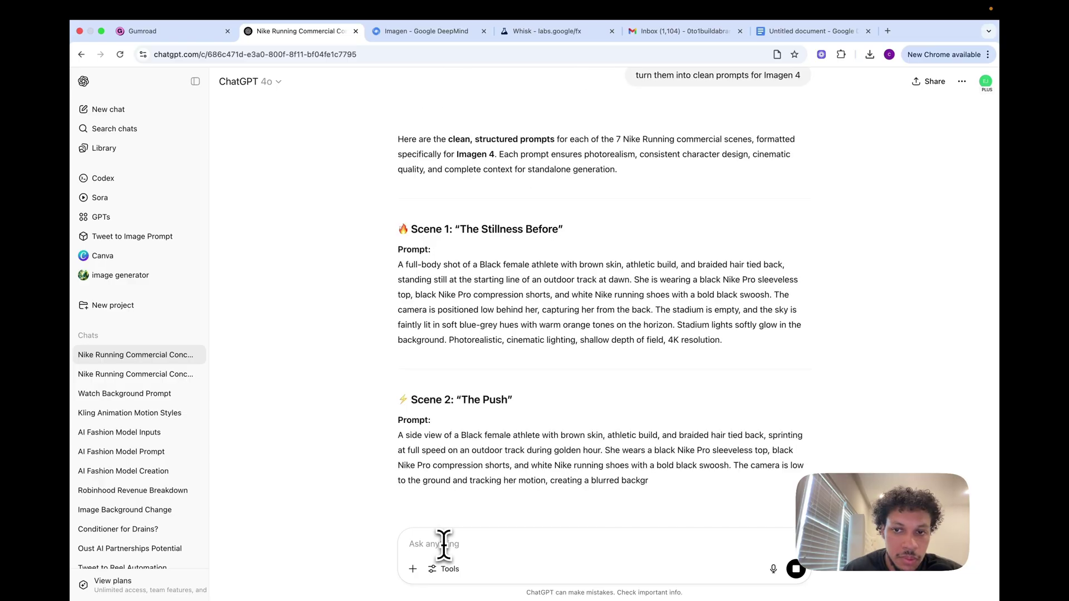
pyautogui.scroll(-2, 377, 383)
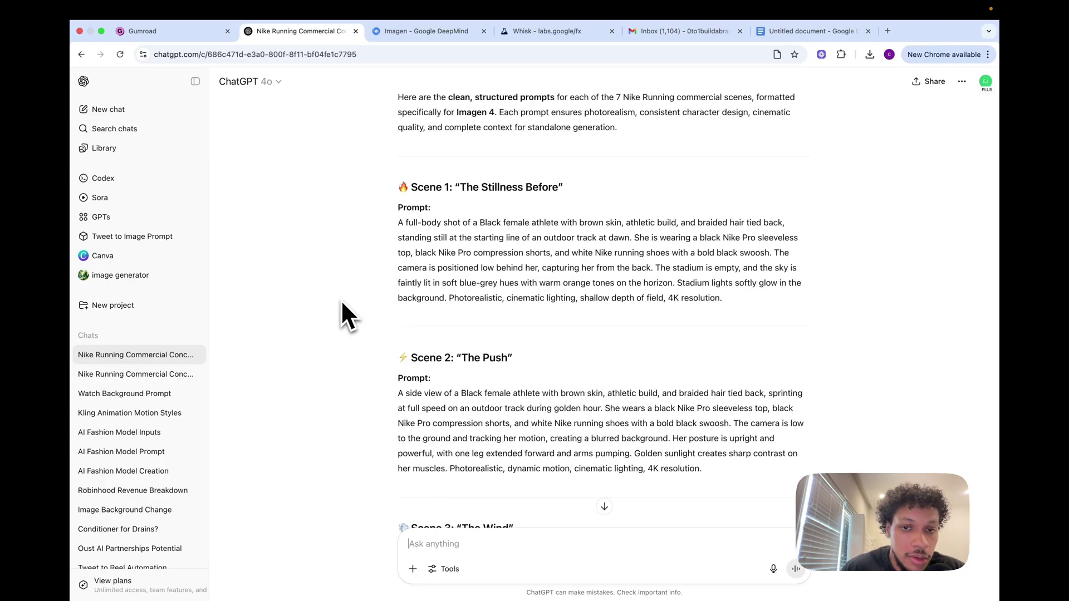
pyautogui.scroll(-4, 355, 277)
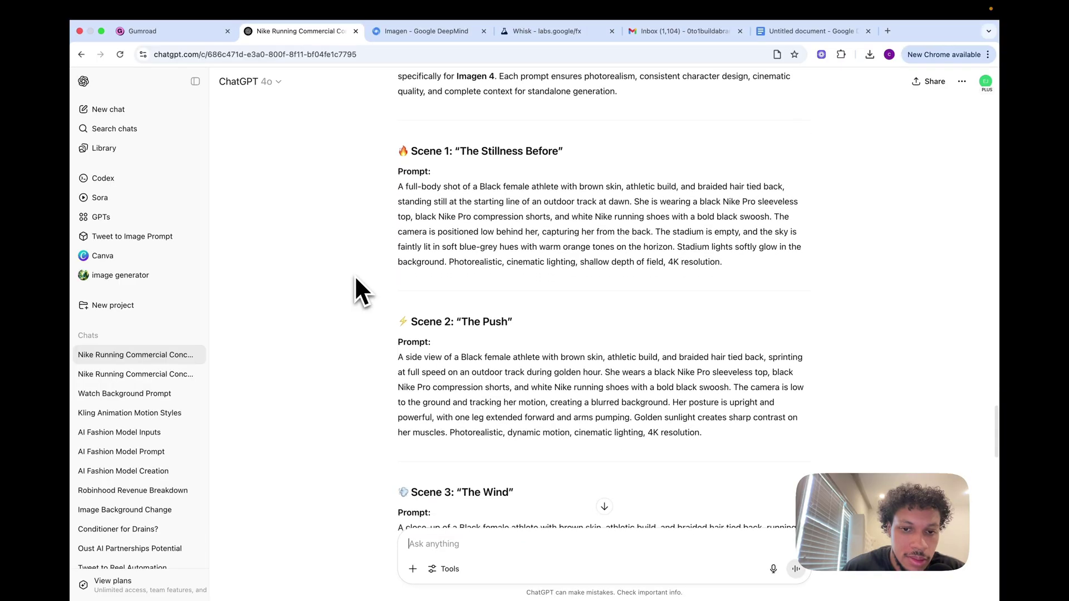
pyautogui.scroll(-10, 355, 275)
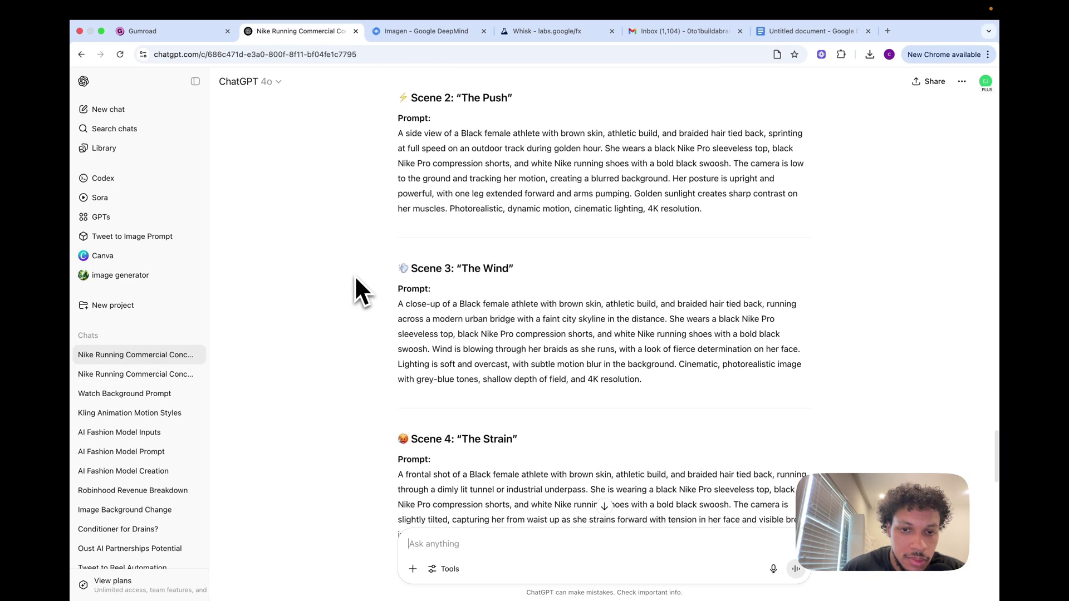
pyautogui.scroll(-10, 355, 275)
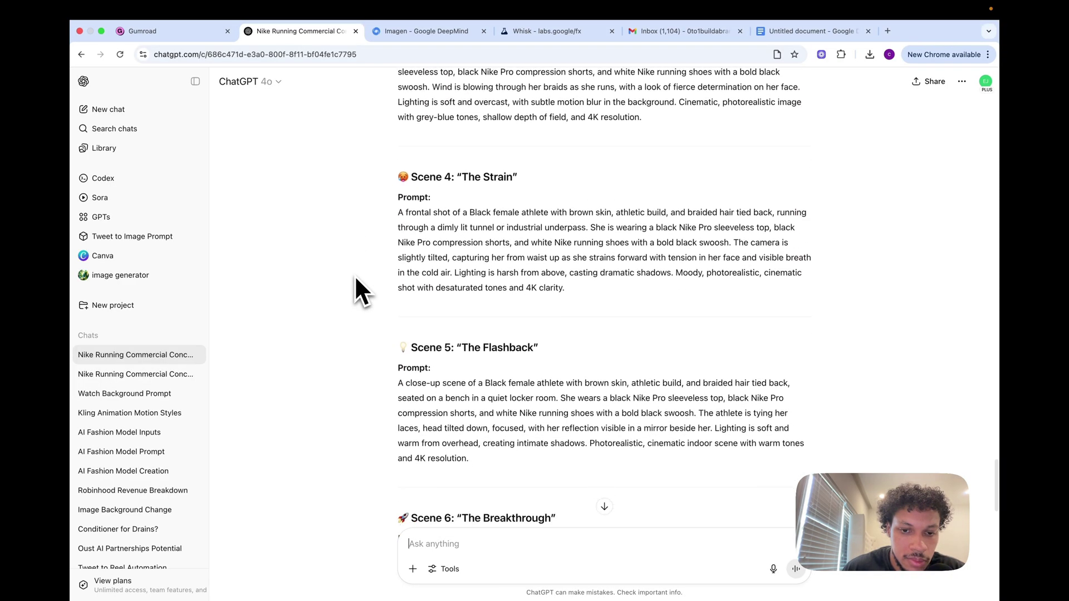
pyautogui.scroll(-7, 355, 275)
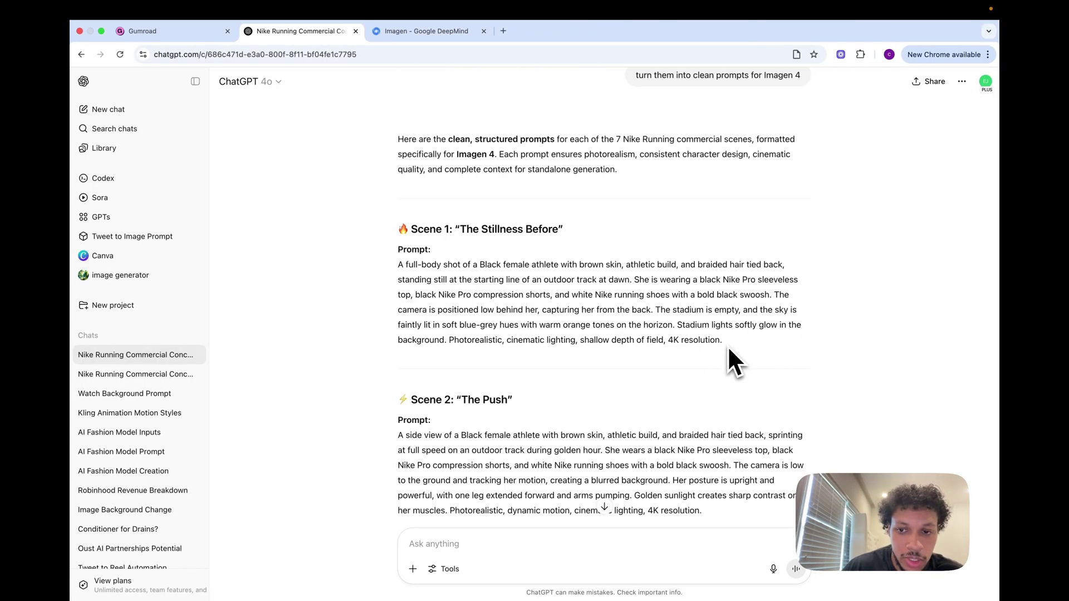
# Copy the Scene 1 prompt into Whisk, generate images from it and download a picture of the athlete standing on the track
pyautogui.moveTo(722, 340); pyautogui.dragTo(397, 265)
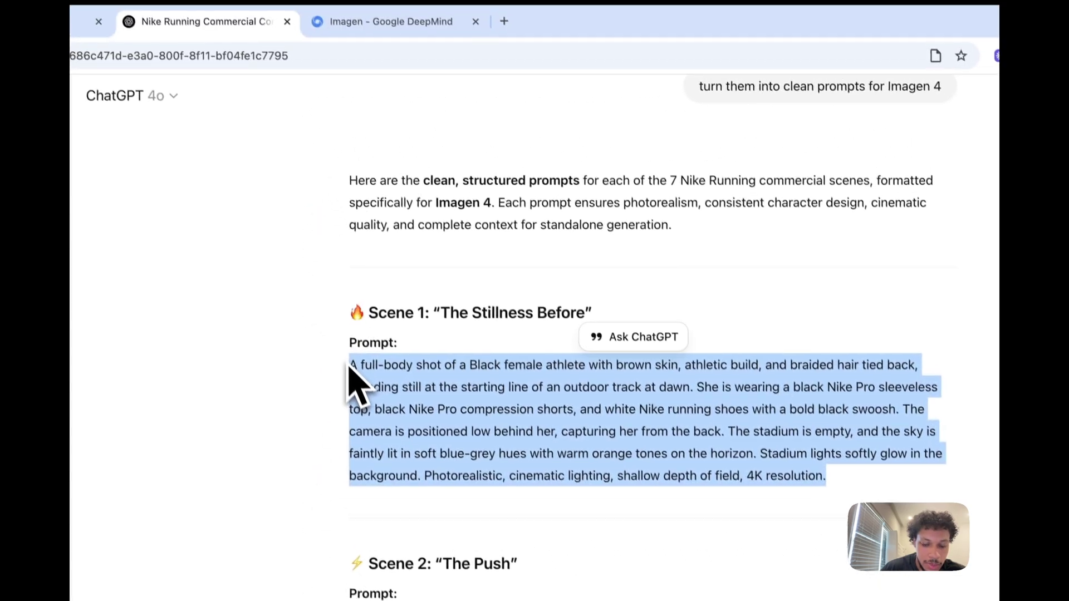
pyautogui.click(423, 23)
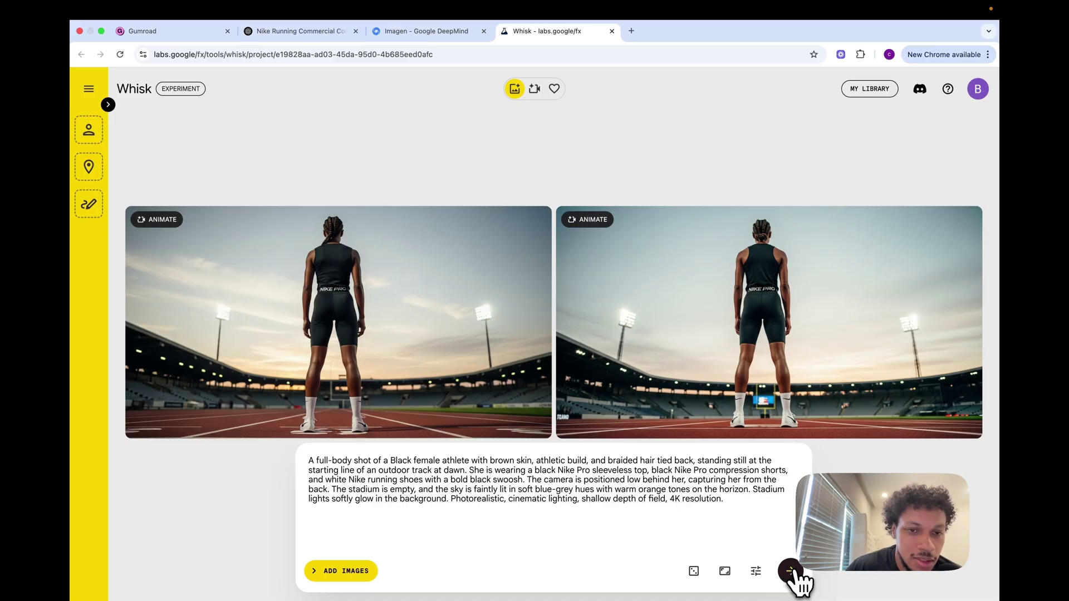
pyautogui.click(791, 571)
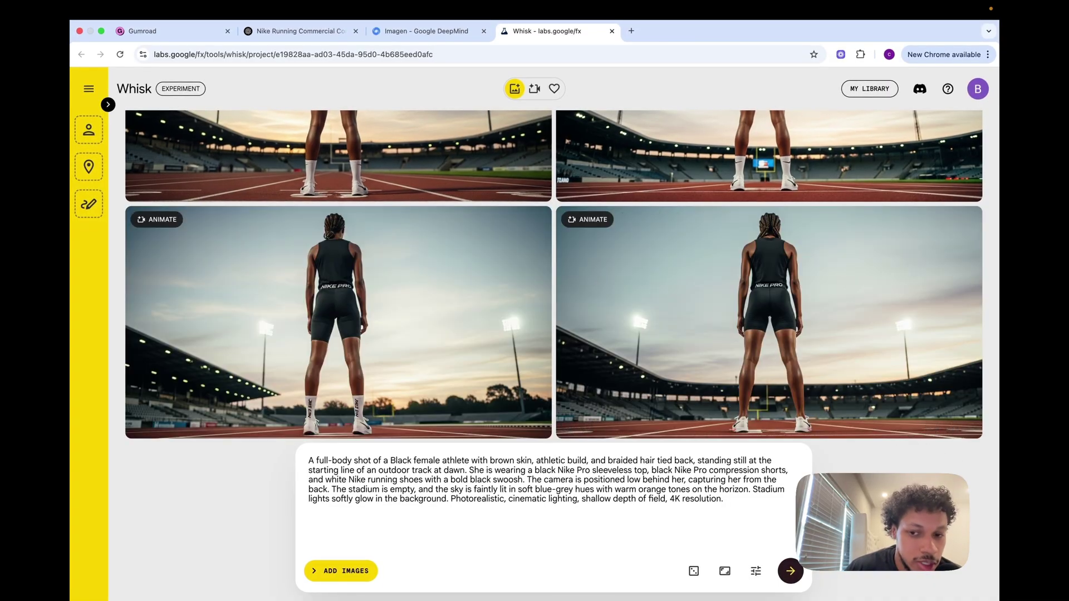
pyautogui.click(950, 429)
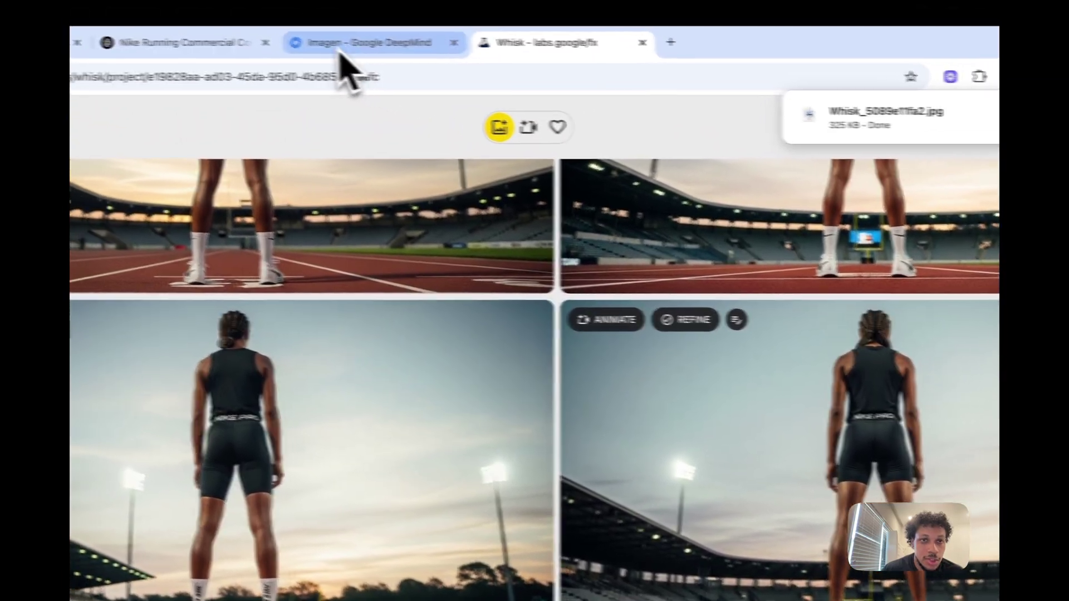
# Copy the Scene 2 prompt from ChatGPT into Whisk, generate its images and download a sprinting shot
pyautogui.click(317, 50)
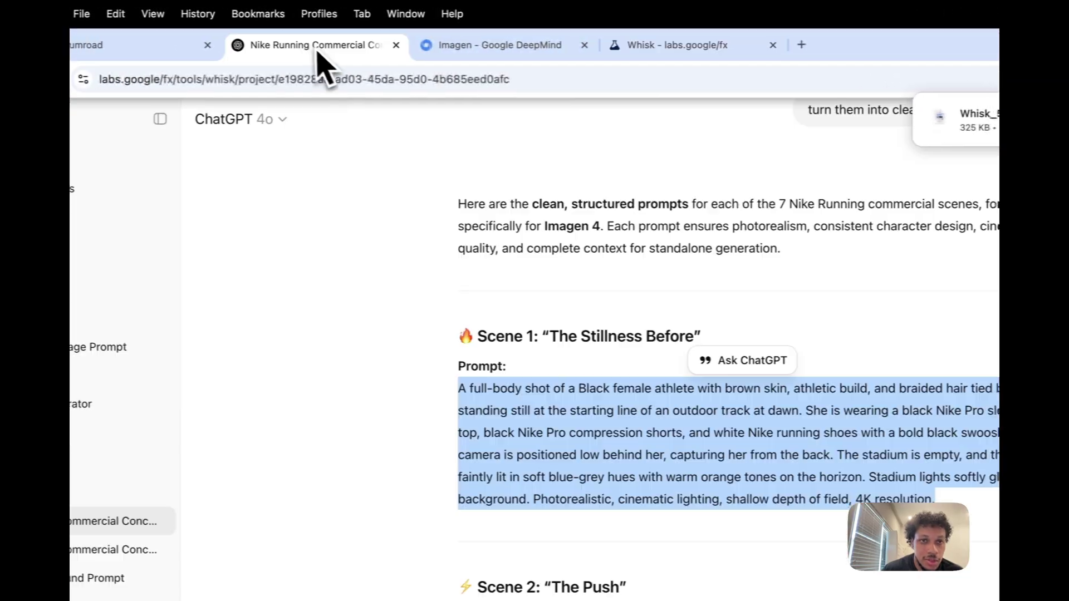
pyautogui.scroll(-4, 550, 506)
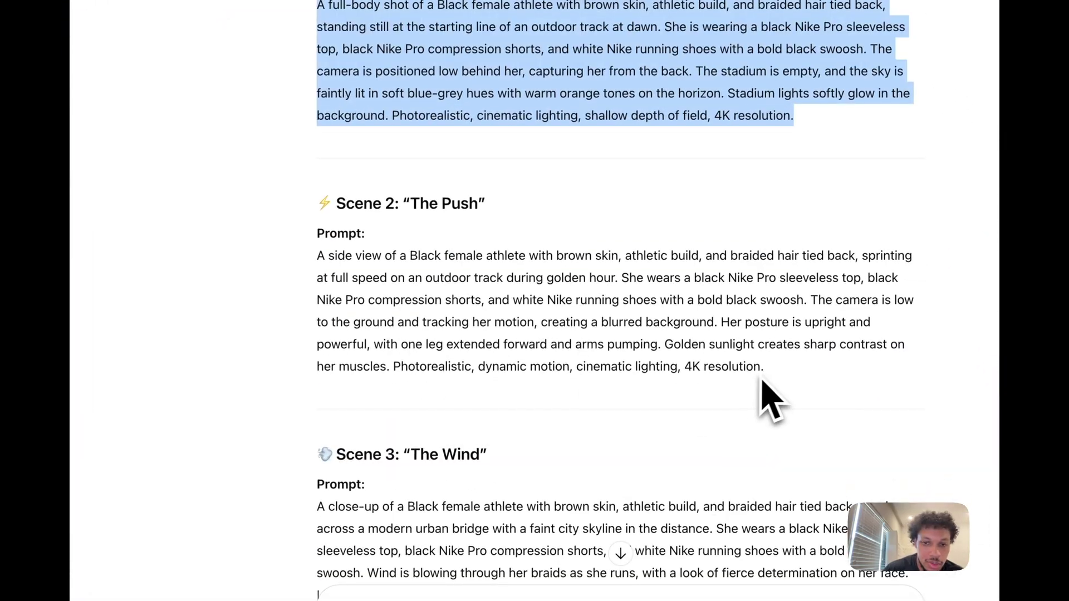
pyautogui.moveTo(776, 395); pyautogui.dragTo(317, 256)
pyautogui.press('super+c')
pyautogui.press('super+4')
pyautogui.press('super+v')
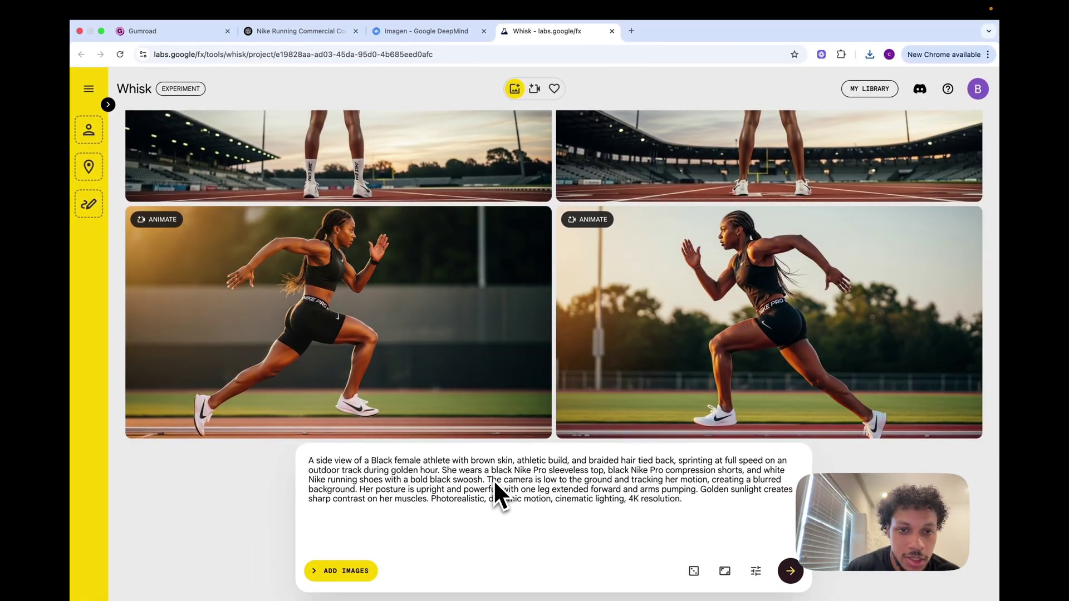
pyautogui.moveTo(520, 437)
pyautogui.click(523, 390)
# Return to ChatGPT and select the Scene 3 "The Wind" prompt text
pyautogui.press('super+3')
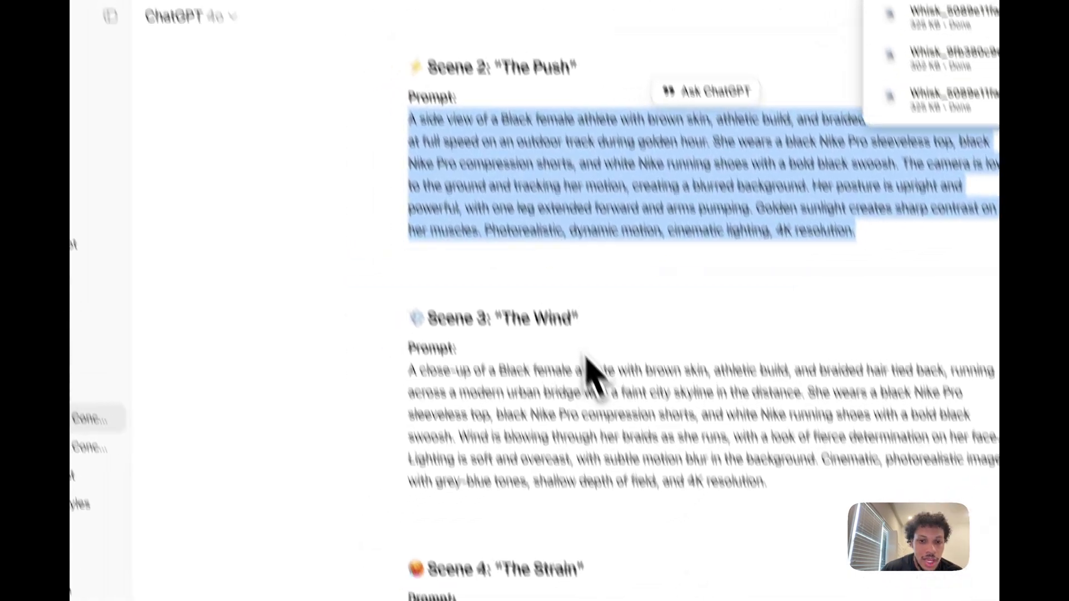
pyautogui.moveTo(703, 421); pyautogui.dragTo(345, 311)
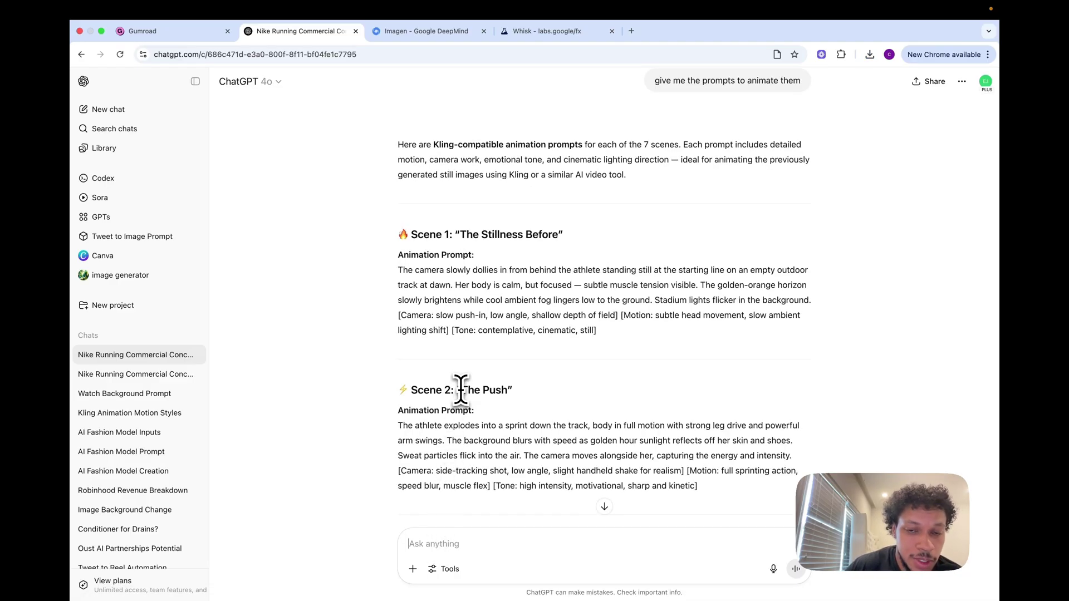
# Review the animation prompts for all seven scenes in ChatGPT and place the cursor in the message box
pyautogui.scroll(-10, 443, 350)
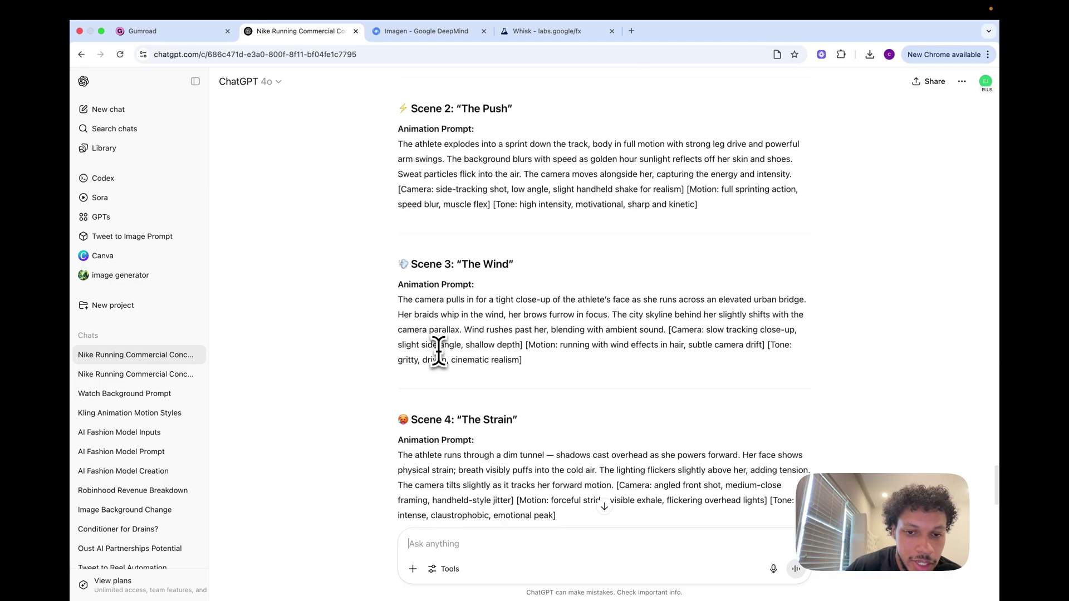
pyautogui.scroll(-7, 438, 351)
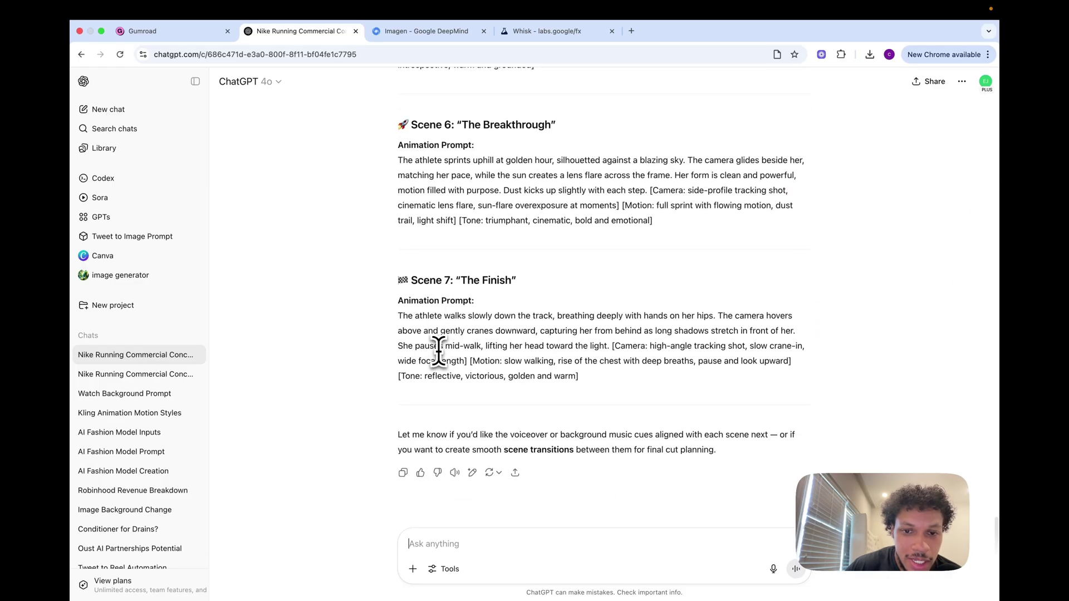
pyautogui.click(466, 541)
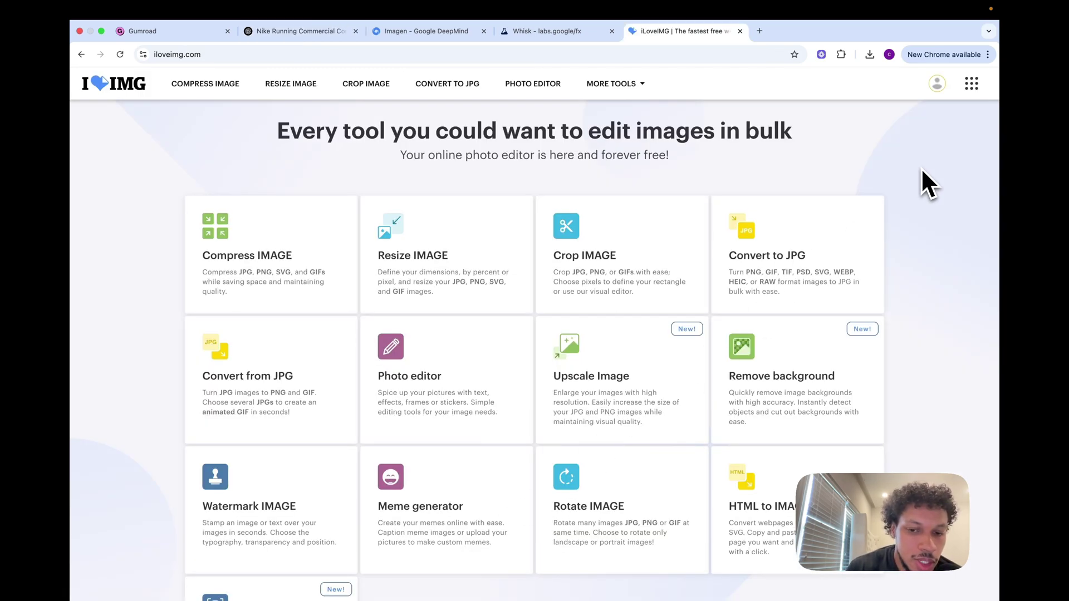
# Load the downloaded Whisk_826d2ccbf1.jpg into iLoveIMG's Upscale Image tool and compare its preview at a 4x size multiplier
pyautogui.click(645, 356)
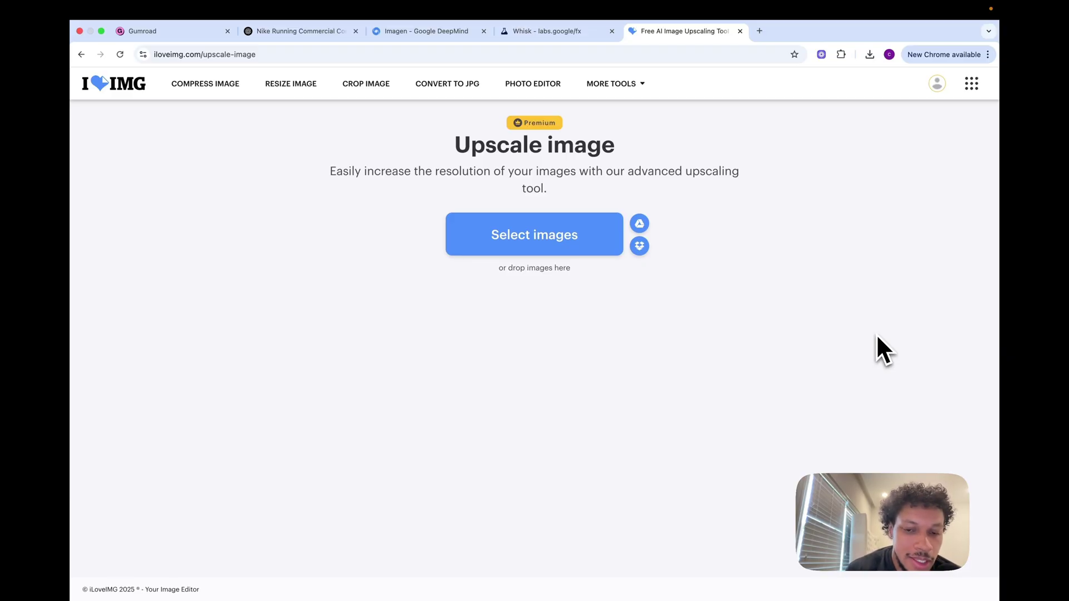
pyautogui.click(869, 54)
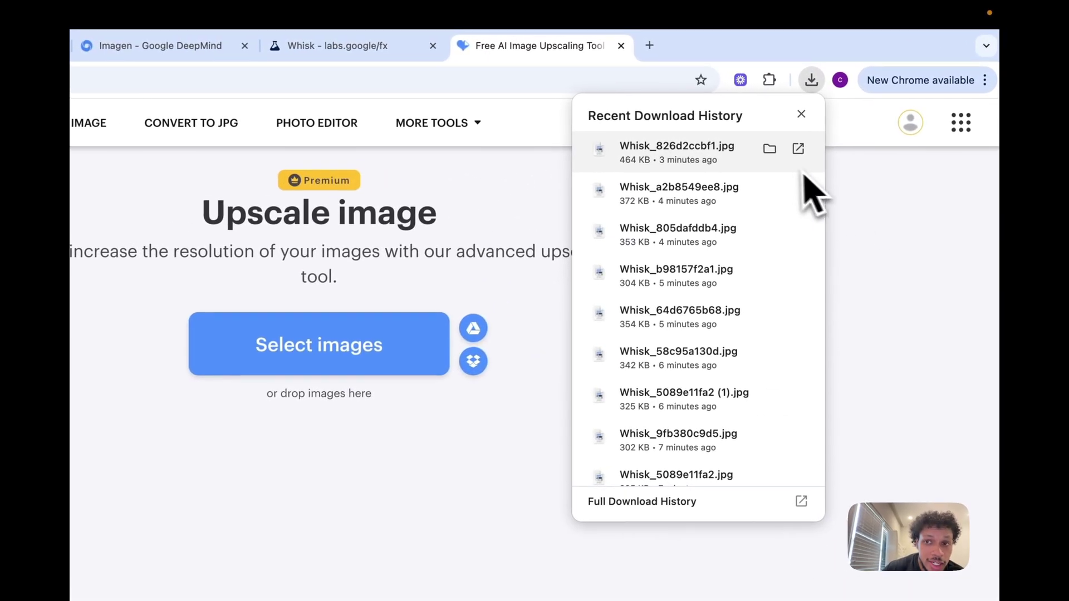
pyautogui.moveTo(713, 158); pyautogui.dragTo(435, 253)
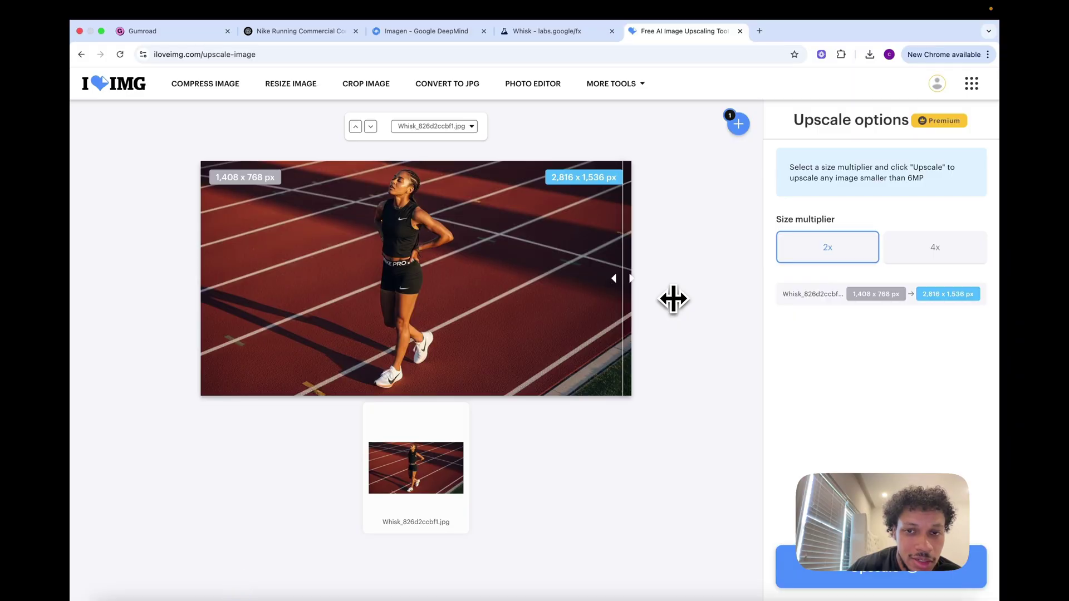
pyautogui.click(897, 257)
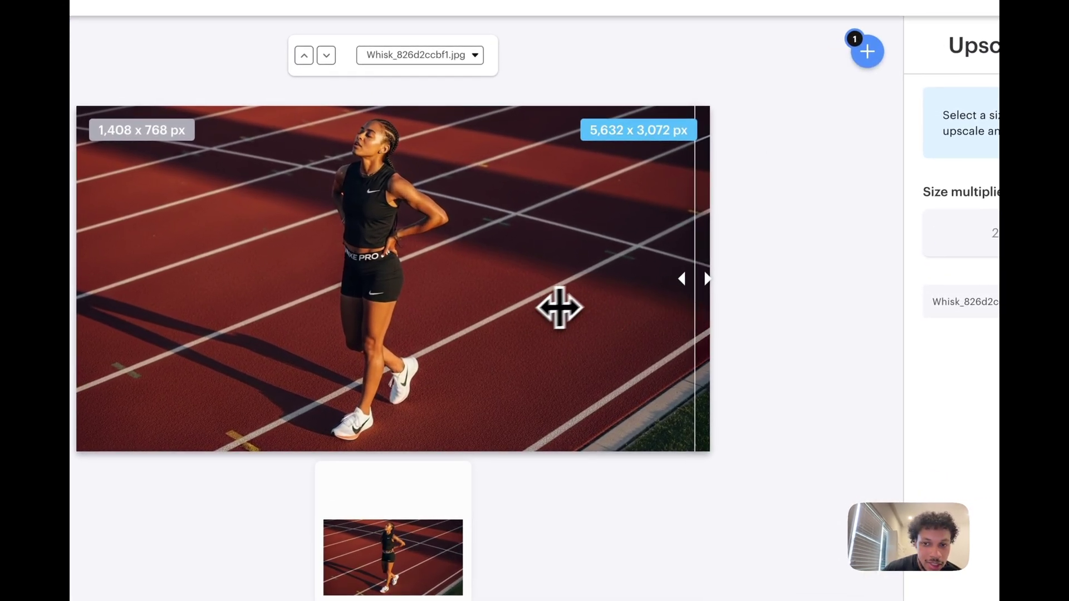
pyautogui.moveTo(692, 274); pyautogui.dragTo(76, 273)
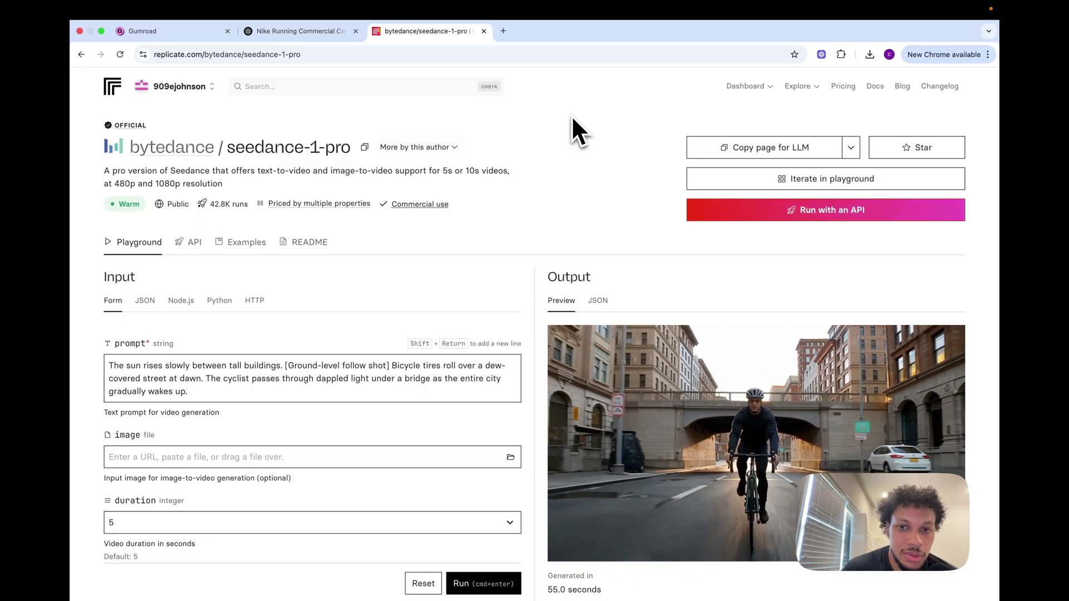
# Examine the seedance-1-pro input form on Replicate, including the prompt, image, duration, resolution, aspect ratio, fps and seed settings
pyautogui.scroll(-10, 796, 254)
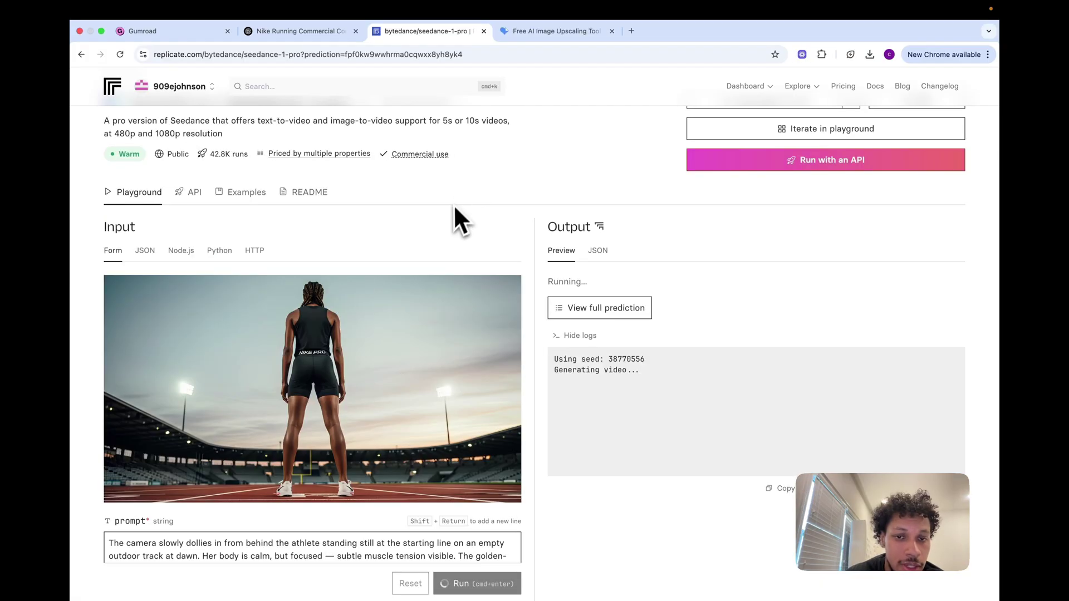
pyautogui.scroll(-5, 453, 204)
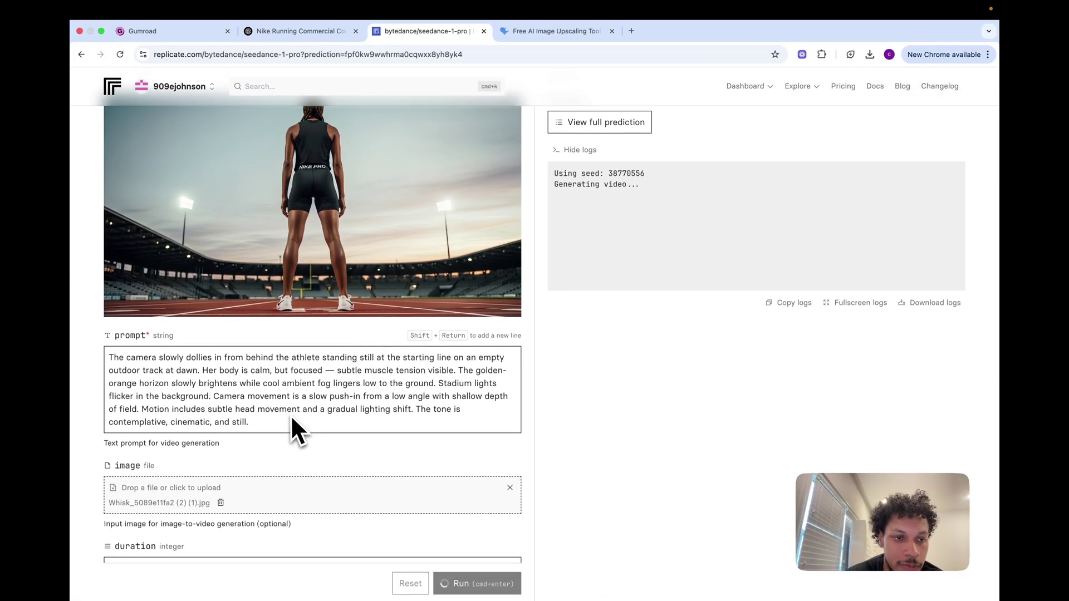
pyautogui.scroll(-1, 289, 415)
pyautogui.scroll(2, 289, 414)
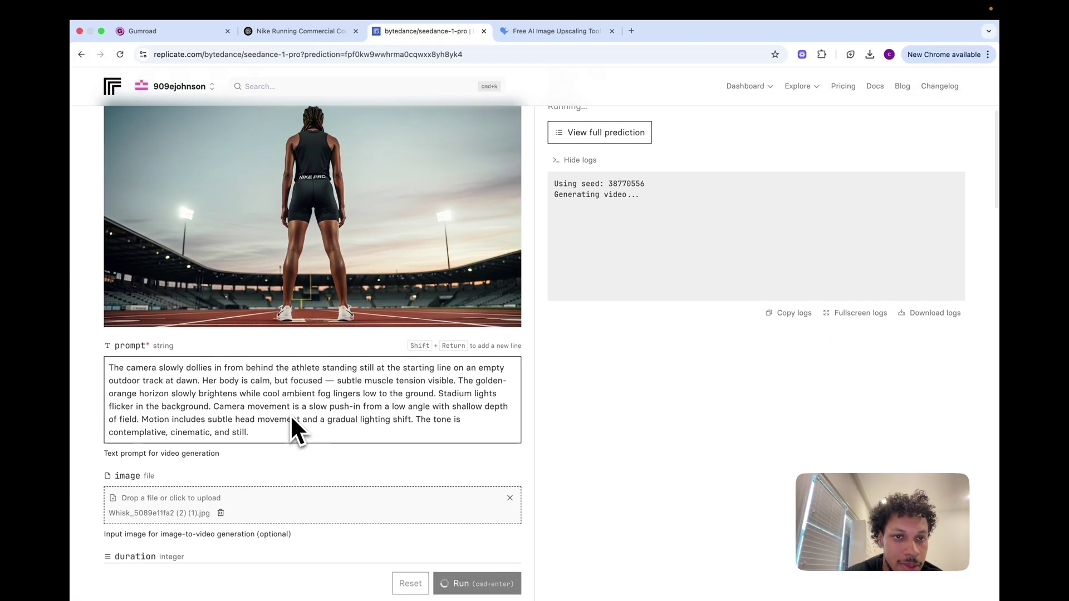
pyautogui.scroll(-6, 289, 414)
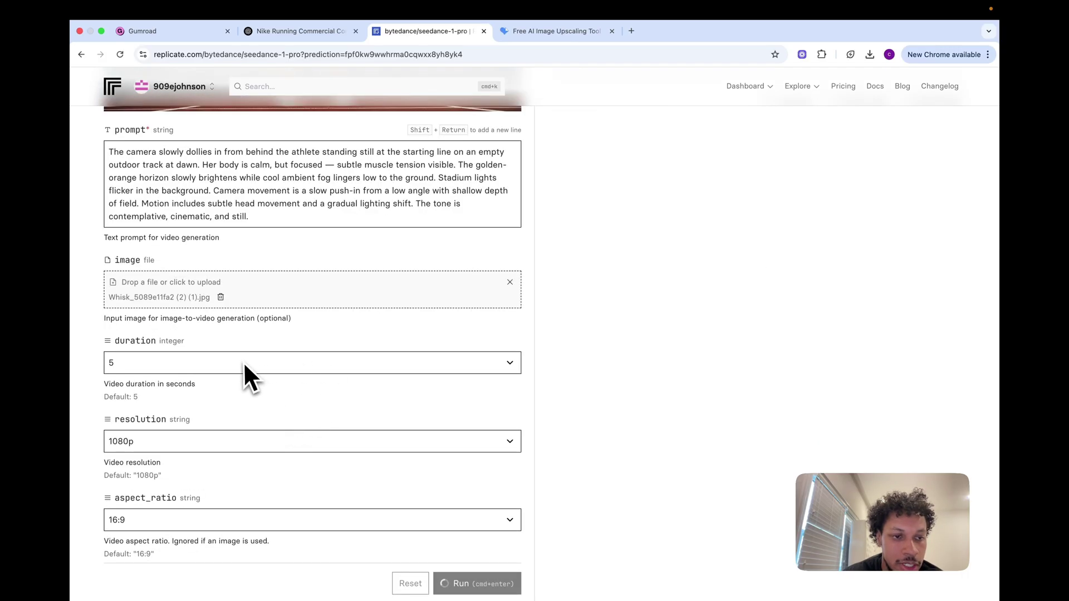
pyautogui.scroll(-4, 284, 357)
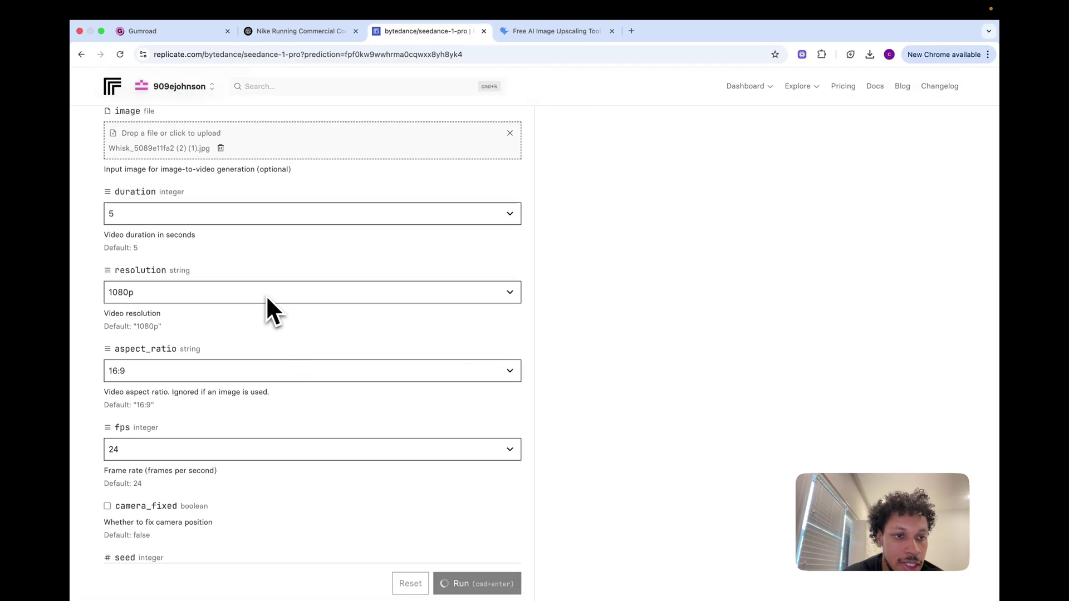
pyautogui.scroll(-4, 270, 334)
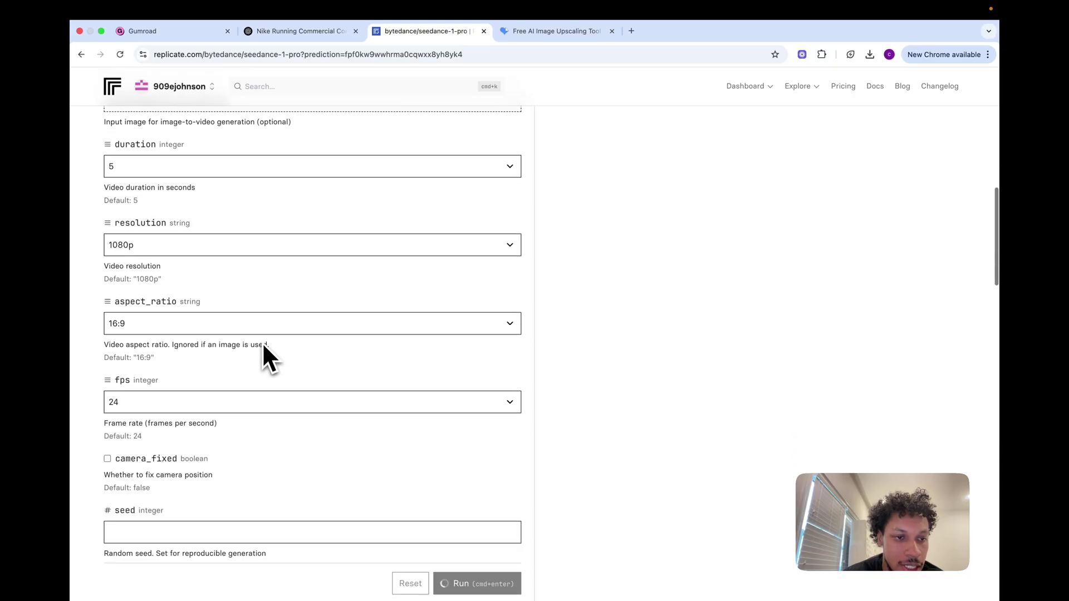
pyautogui.scroll(-2, 287, 316)
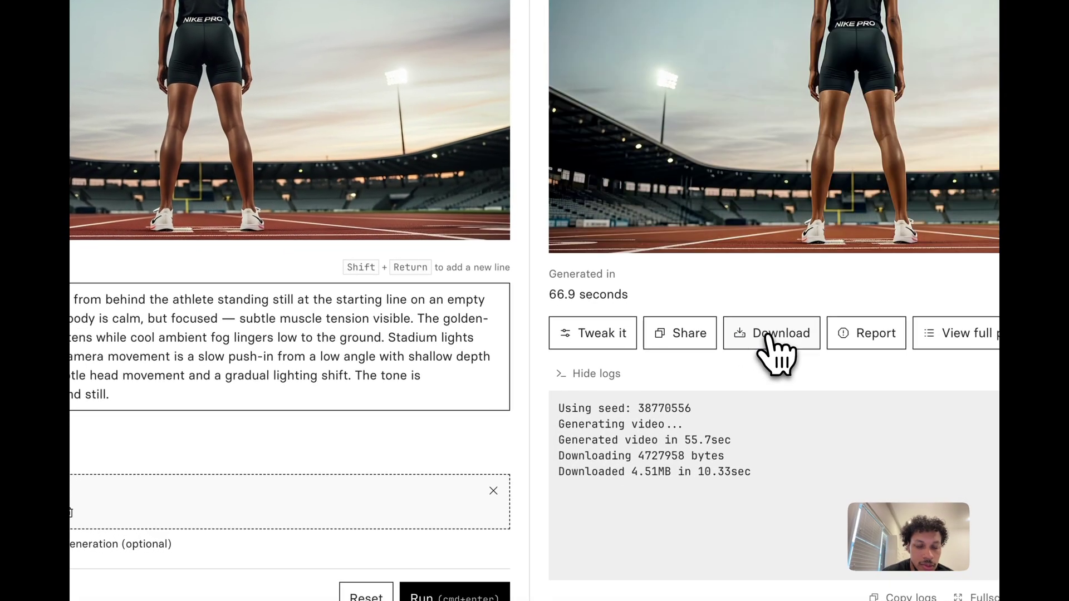
# Replace the seedance-1-pro prompt on Replicate with ChatGPT's Scene 2 "The Push" animation prompt and run the video generation
pyautogui.moveTo(249, 444); pyautogui.dragTo(126, 370)
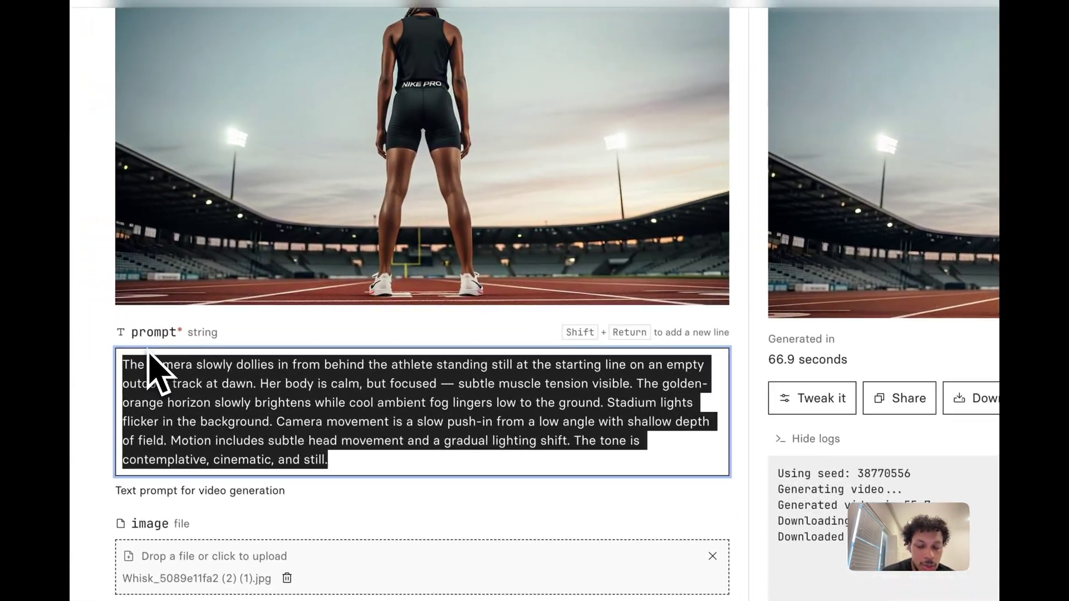
pyautogui.press('BackSpace')
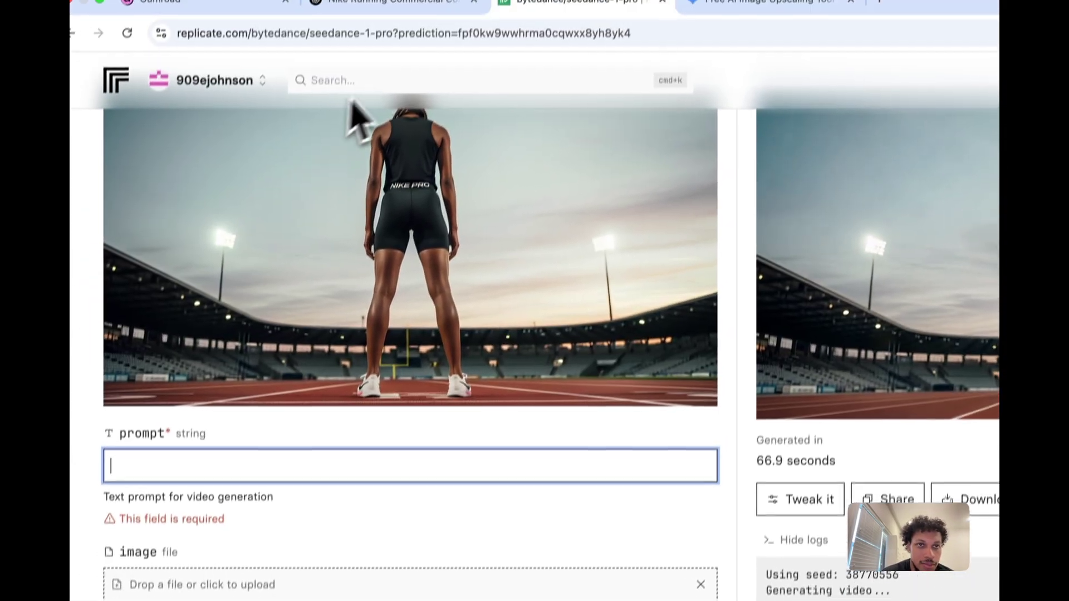
pyautogui.click(390, 5)
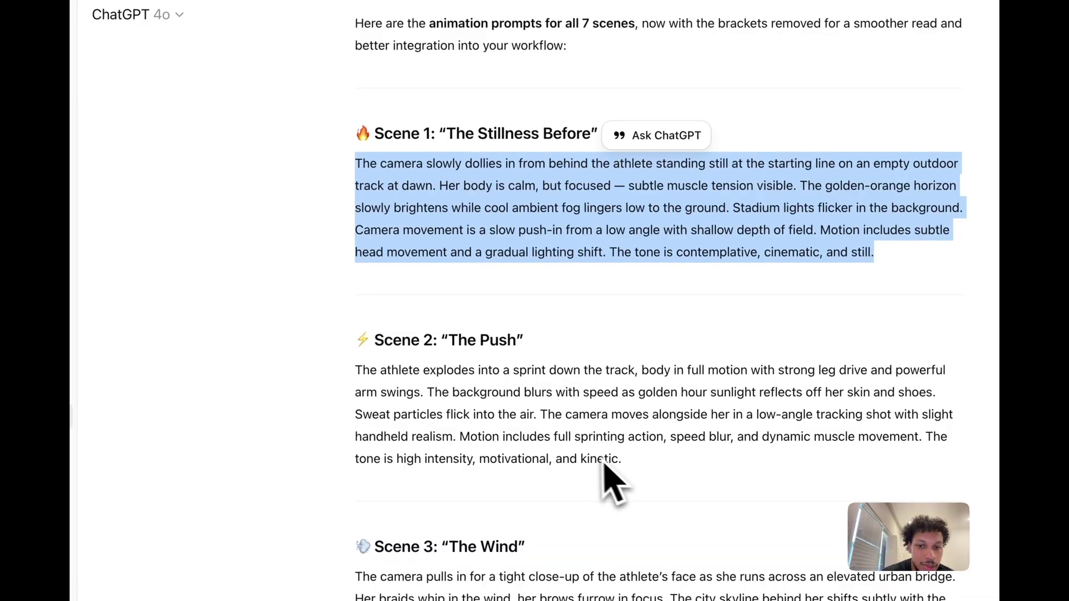
pyautogui.moveTo(626, 462); pyautogui.dragTo(353, 375)
pyautogui.press('super+c')
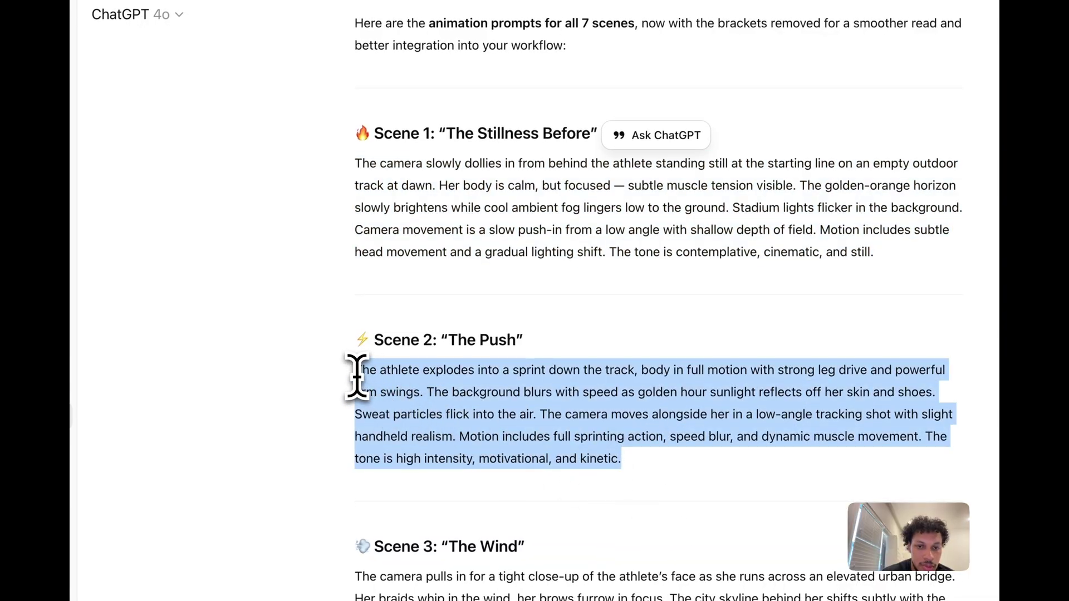
pyautogui.hotkey('ctrl', 'Tab')
pyautogui.press('super+v')
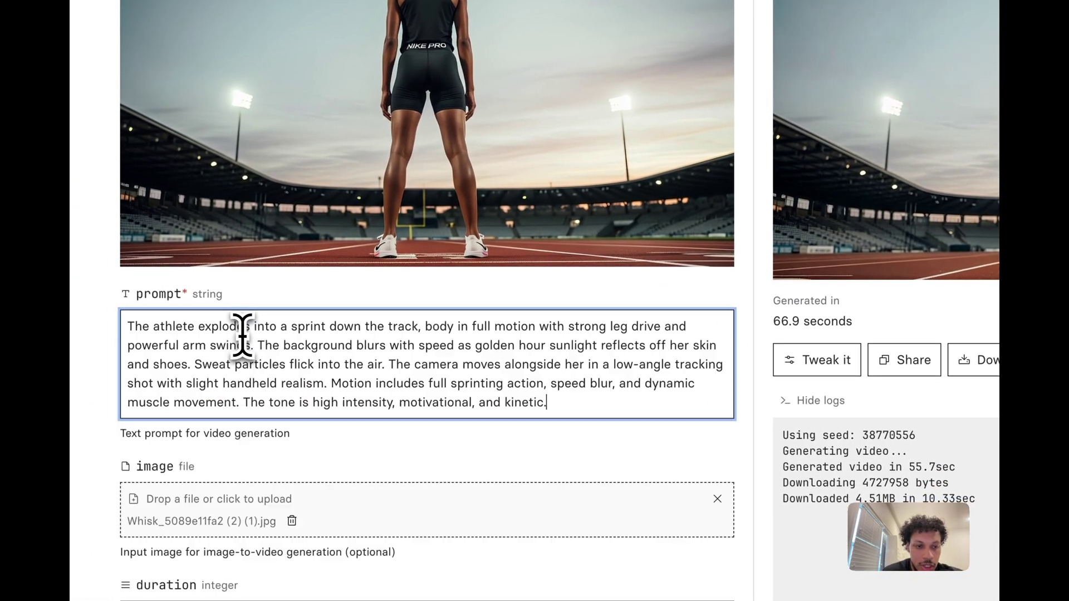
pyautogui.scroll(-2, 348, 365)
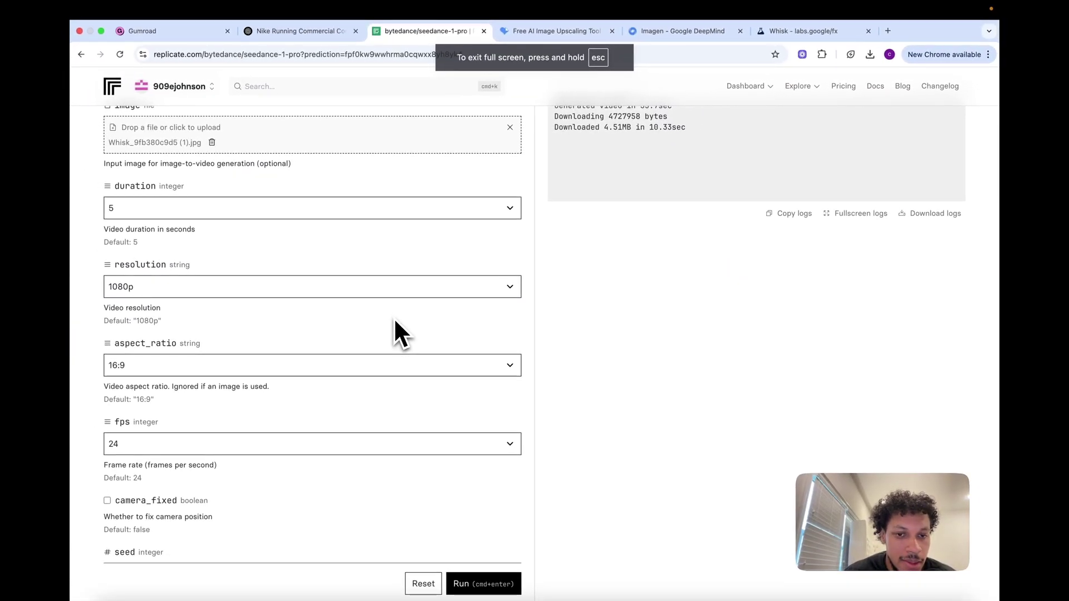
pyautogui.press('super+Return')
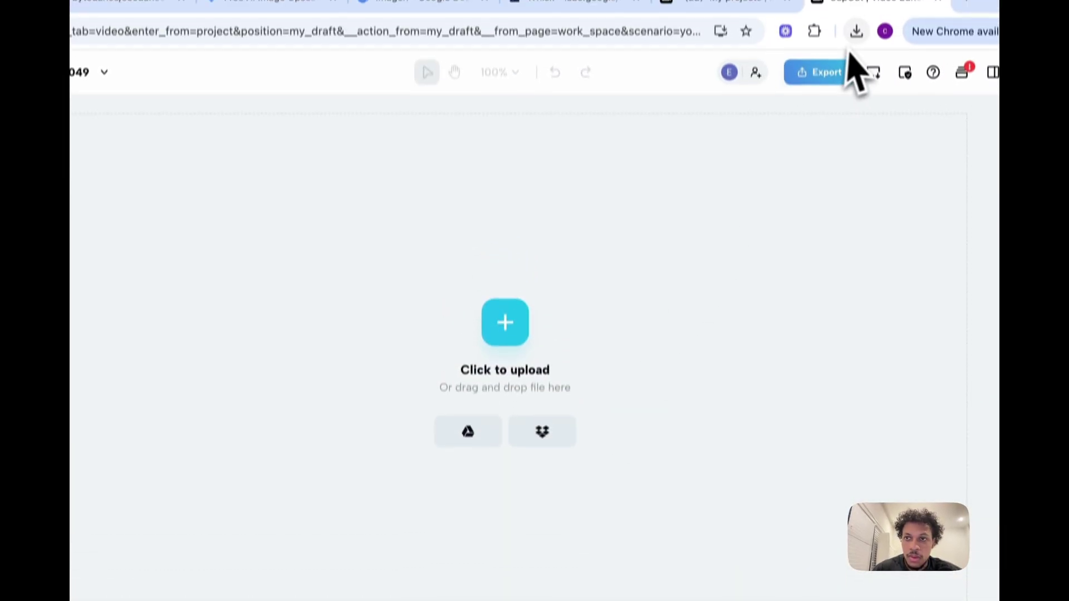
# Add the downloaded Replicate scene clips from the browser's download history to the empty CapCut project, beginning with the starting-line shot
pyautogui.click(869, 54)
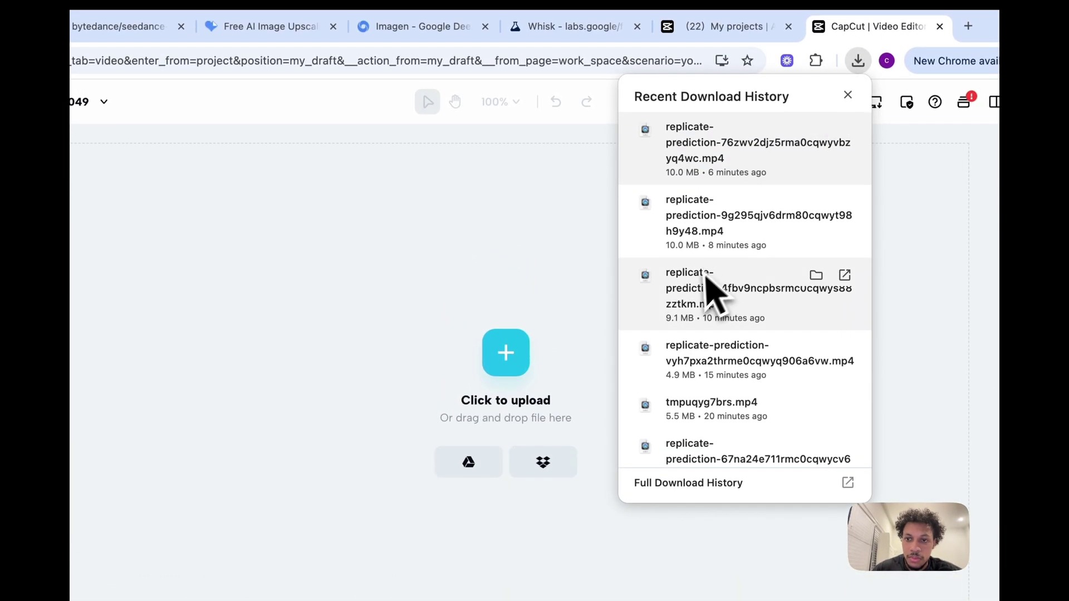
pyautogui.scroll(-5, 708, 286)
pyautogui.moveTo(700, 298); pyautogui.dragTo(338, 414)
pyautogui.moveTo(376, 380); pyautogui.dragTo(809, 205)
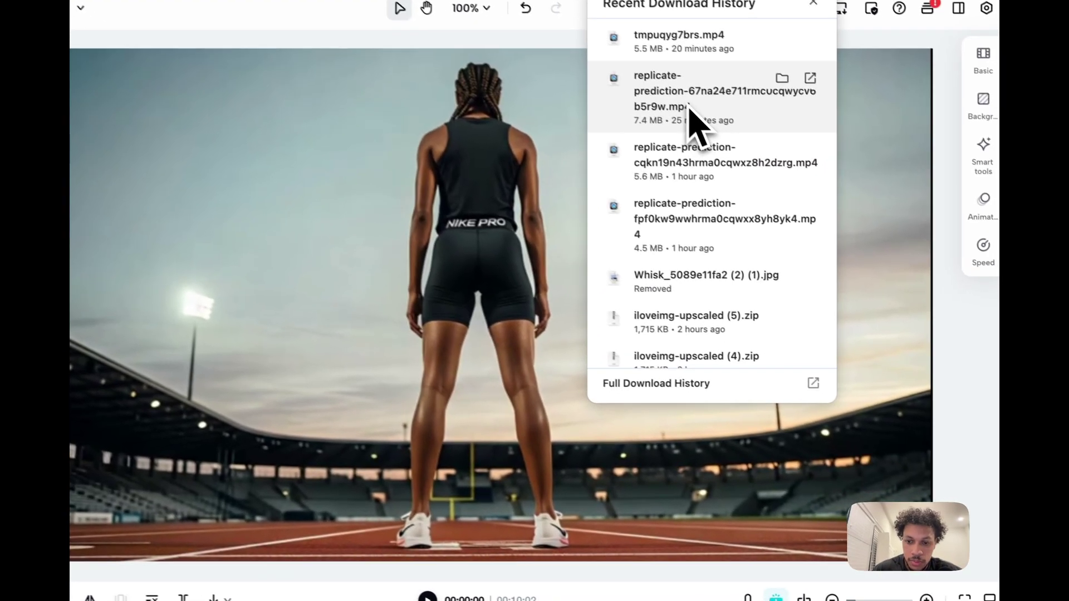
pyautogui.moveTo(758, 167); pyautogui.dragTo(822, 560)
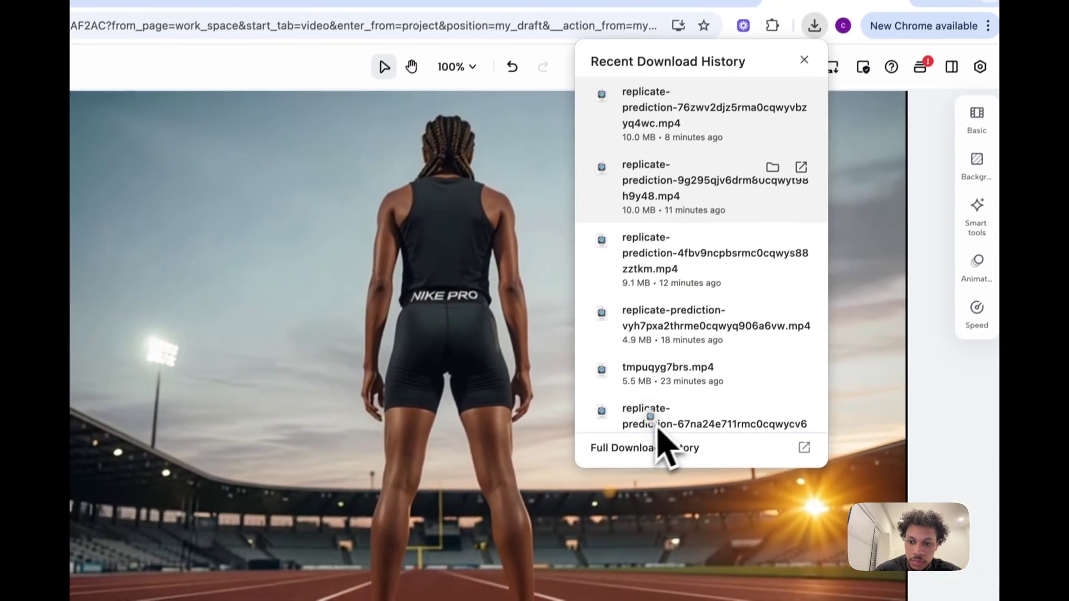
pyautogui.moveTo(663, 437); pyautogui.dragTo(506, 566)
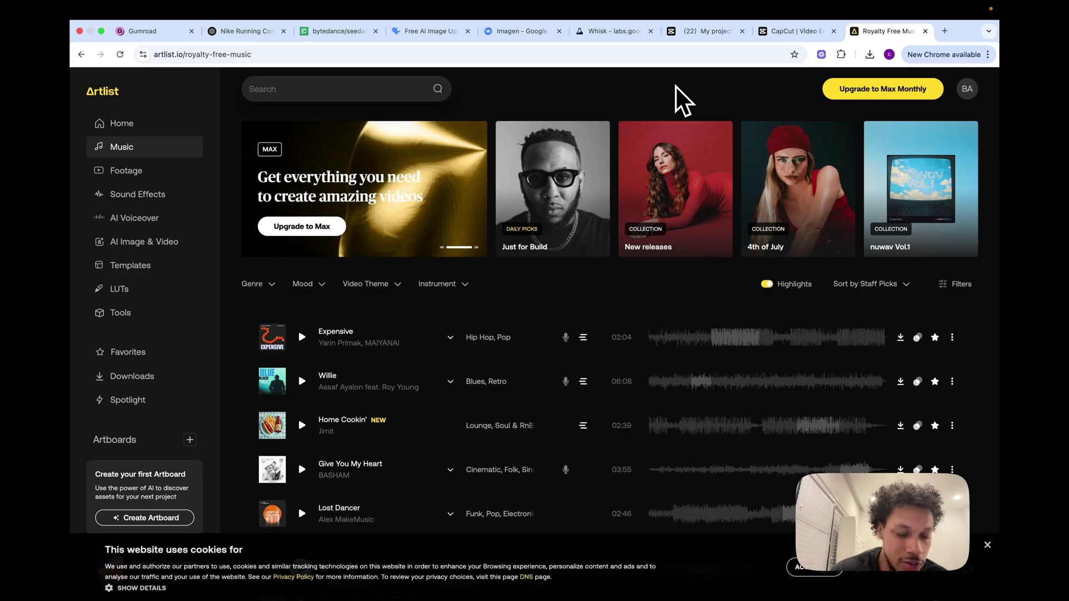
# Search Artlist's music library for "cinematic dramatic" and preview the track Kairos
pyautogui.click(357, 91)
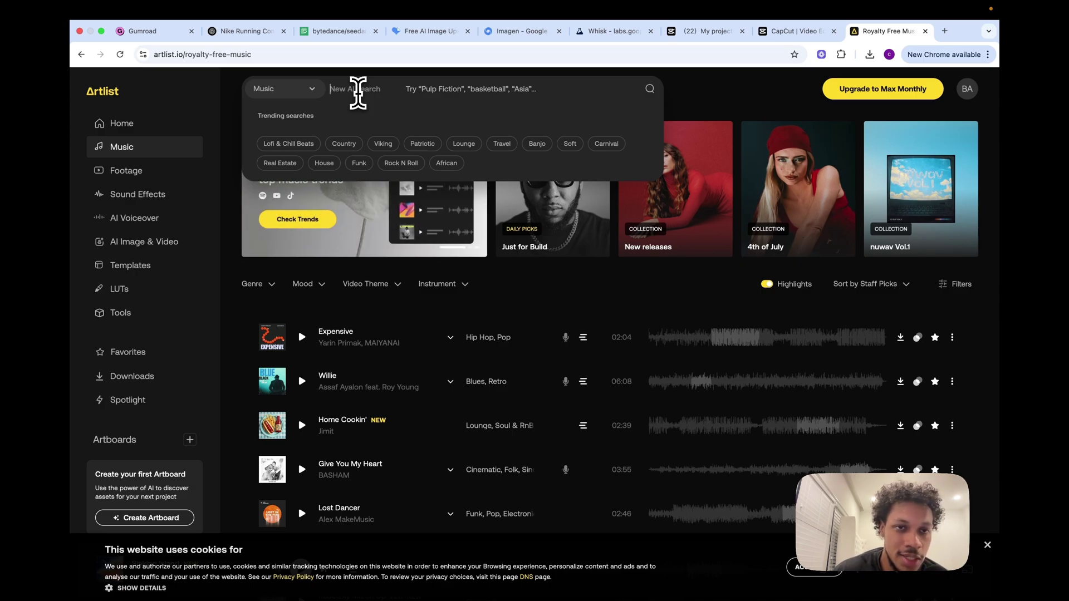
pyautogui.write('cinematic')
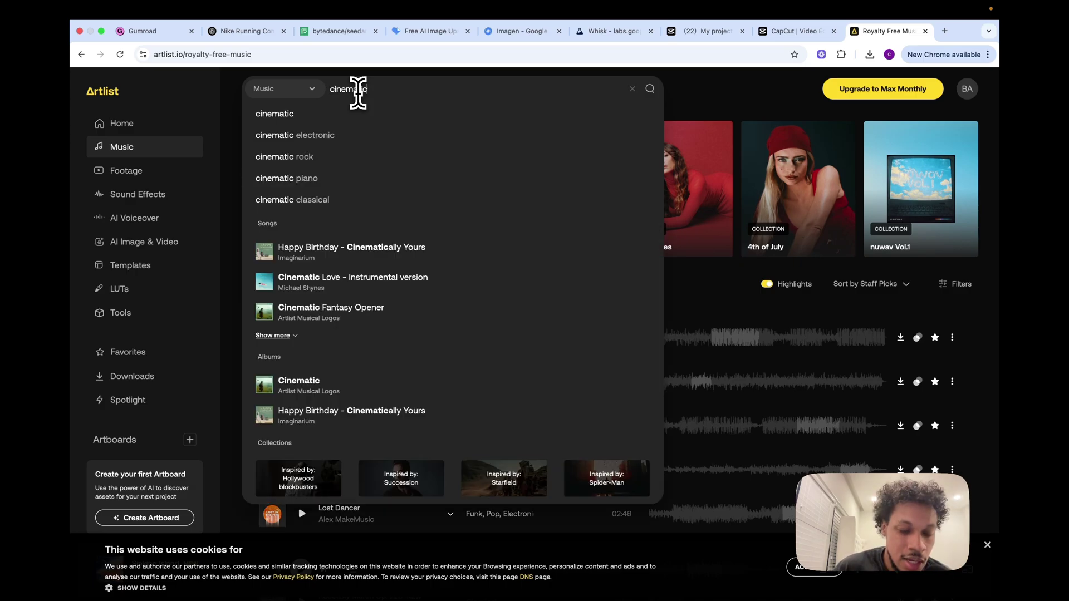
pyautogui.write(' dramatic')
pyautogui.press('Return')
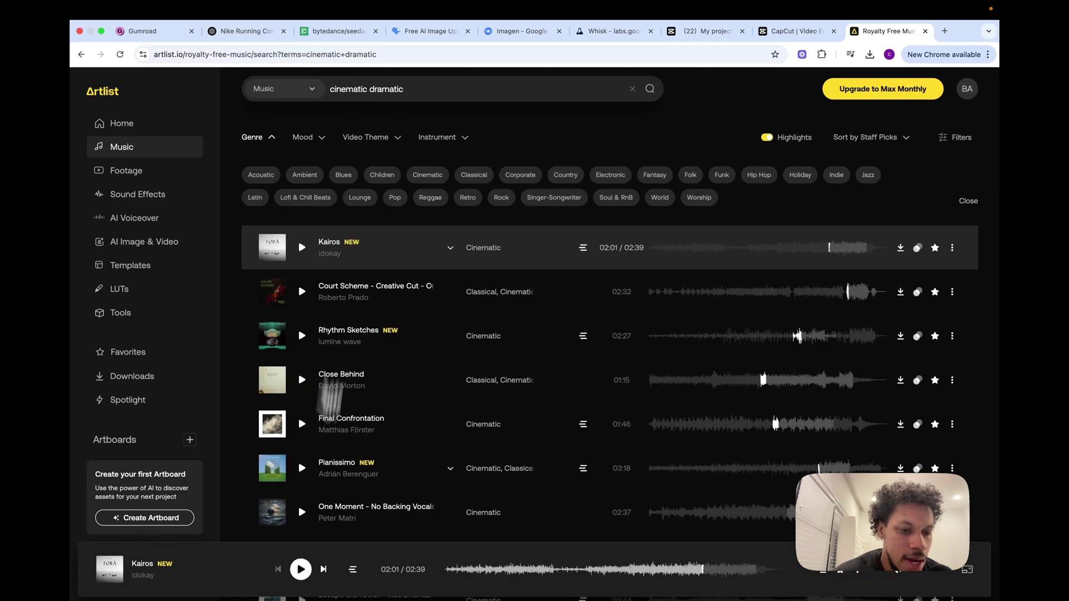
pyautogui.click(300, 570)
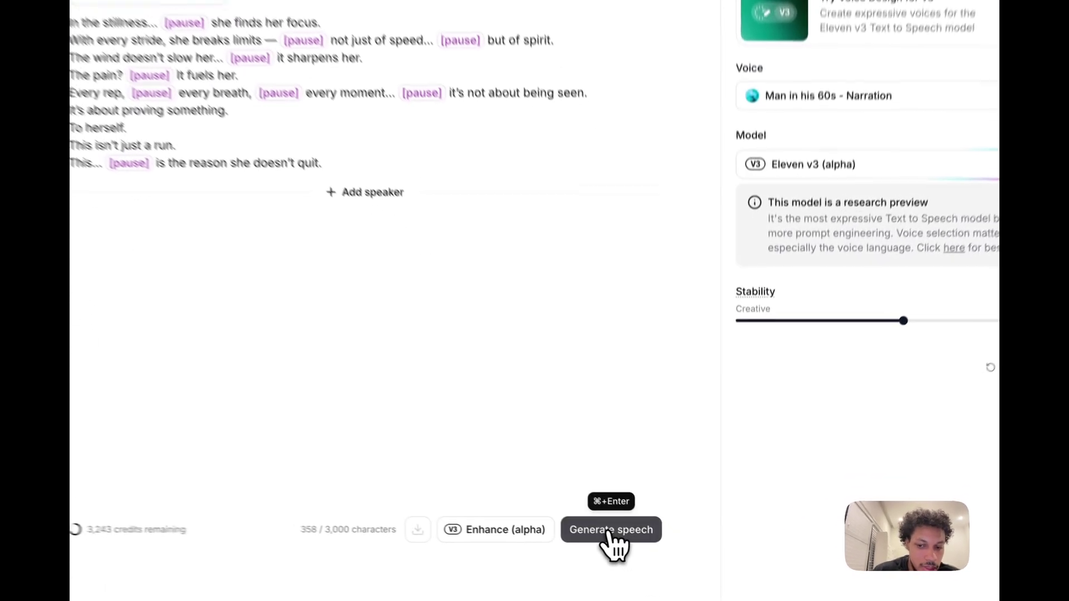
# Generate speech from the narration script in ElevenLabs with the "Man in his 60s - Narration" voice and listen to Generation 2
pyautogui.click(649, 563)
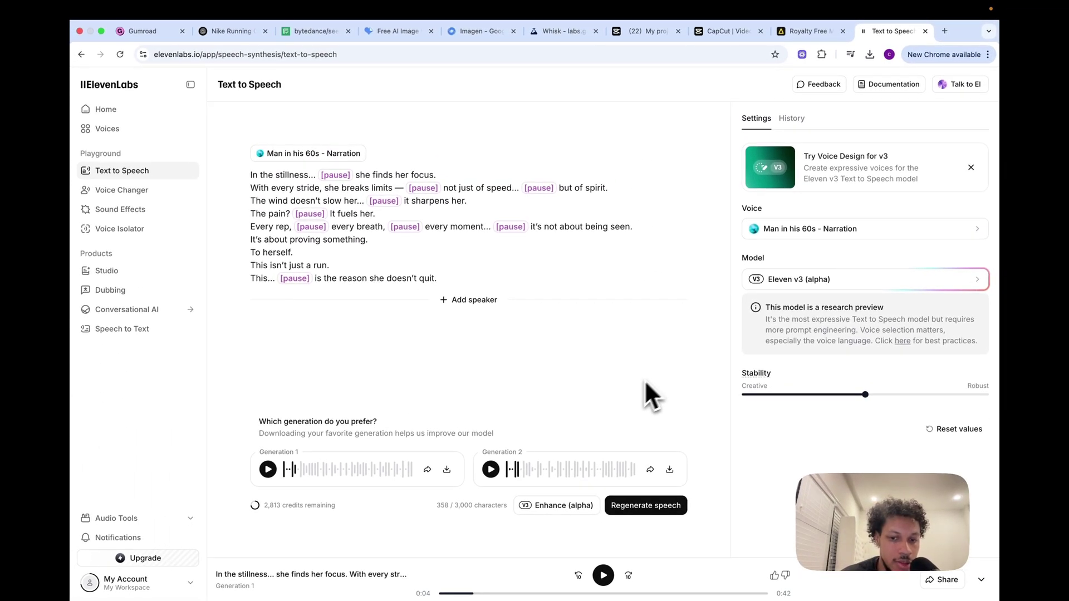
pyautogui.click(491, 470)
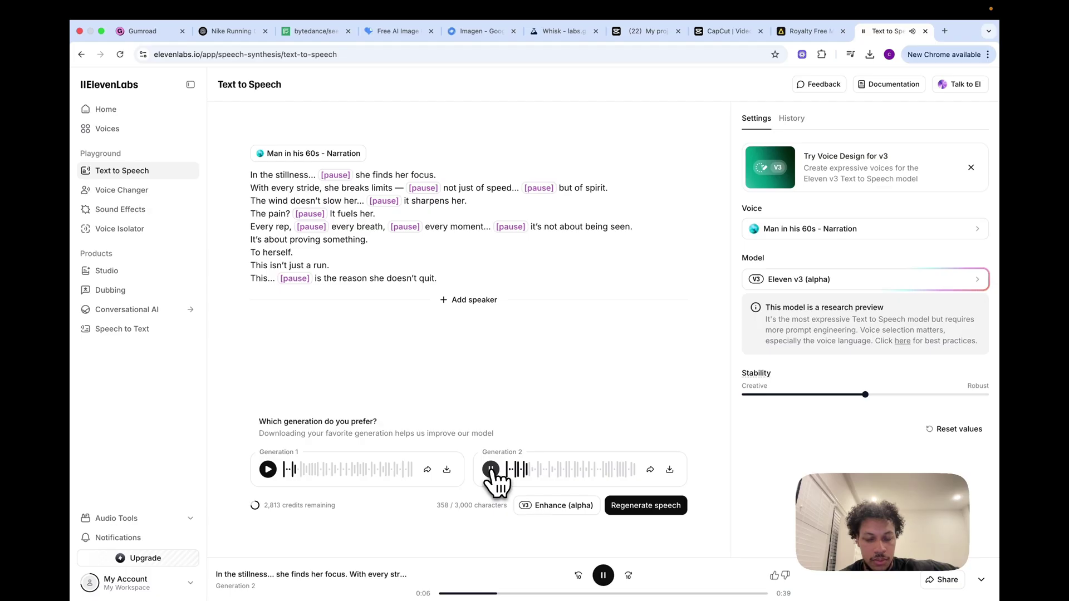
pyautogui.click(490, 469)
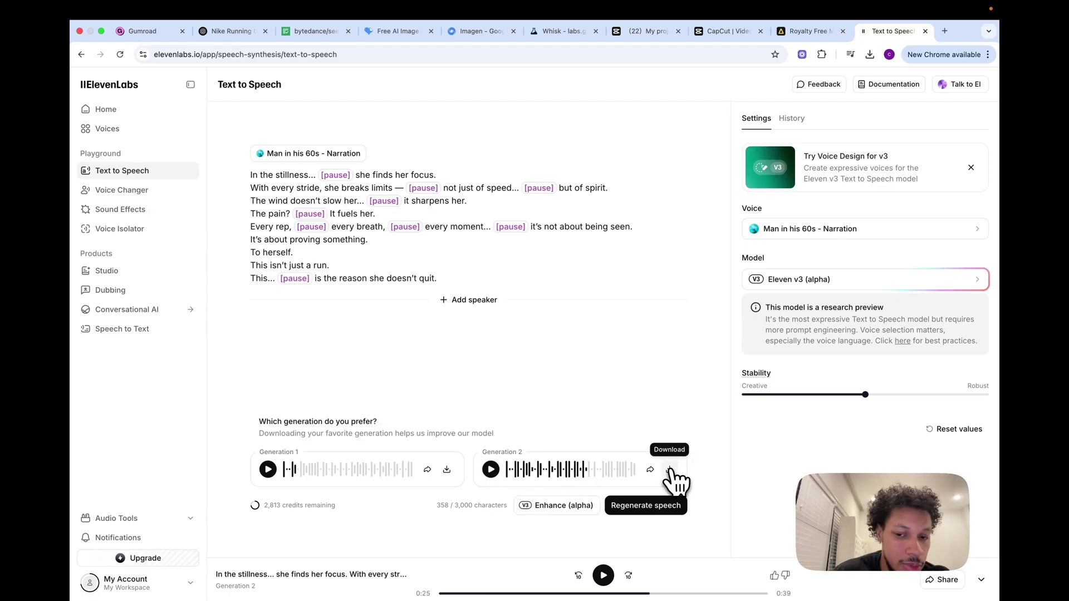
# Download the Generation 2 voiceover and add its MP3 to the CapCut timeline alongside the video clips and Kairos music
pyautogui.click(669, 470)
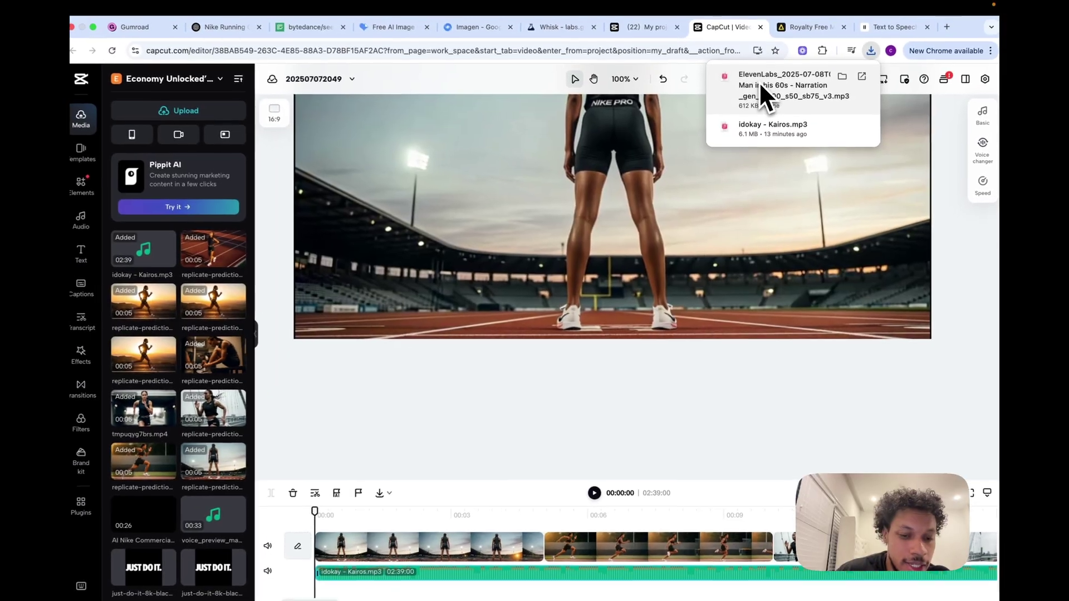
pyautogui.moveTo(758, 52); pyautogui.dragTo(627, 527)
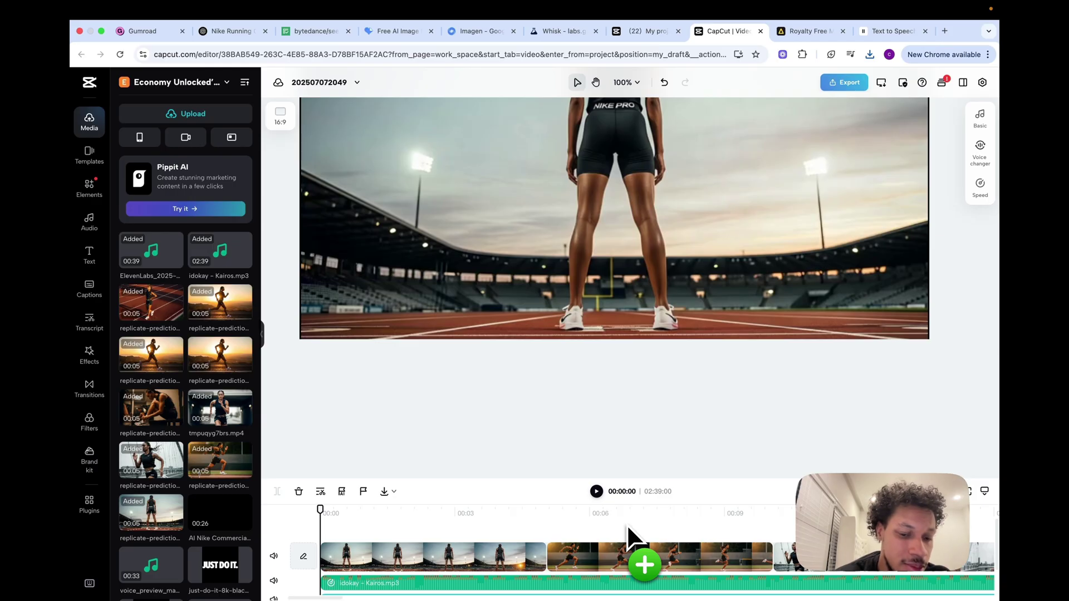